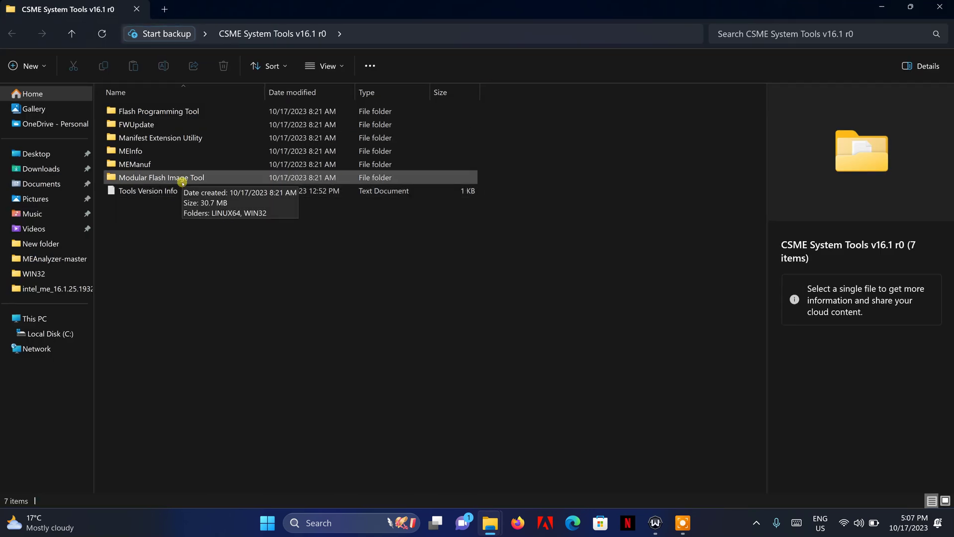
- Launch the mfit application from the WIN32 folder inside Modular Flash Image Tool
double_click(182, 182)
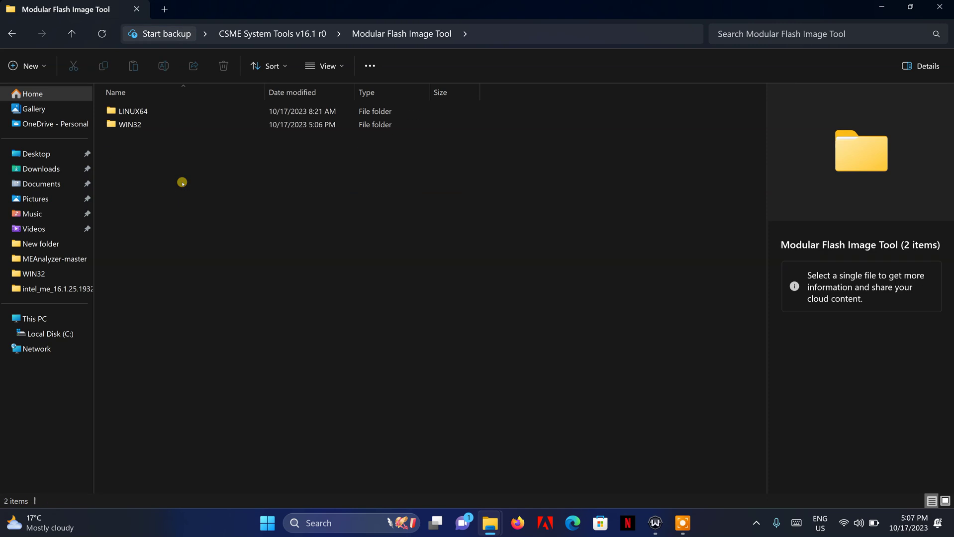
double_click(129, 125)
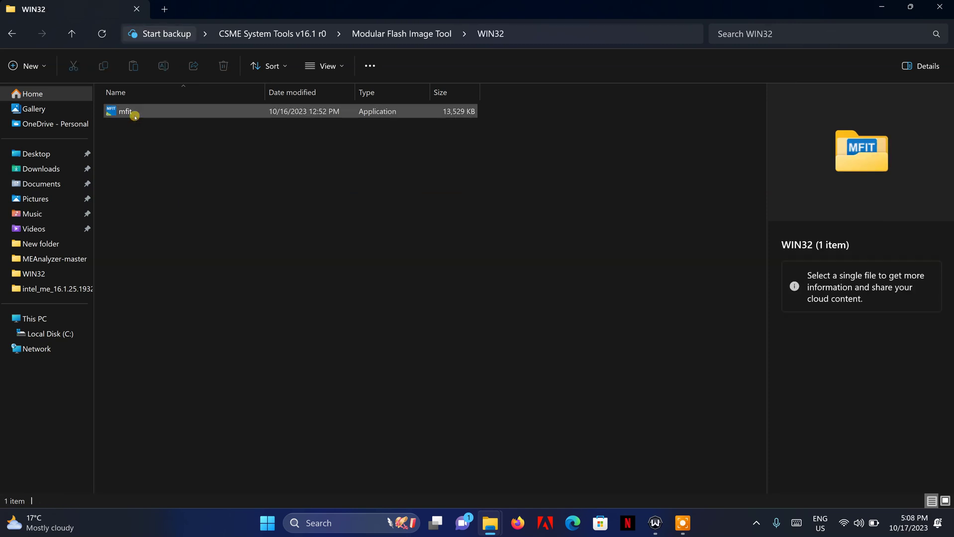
click(130, 113)
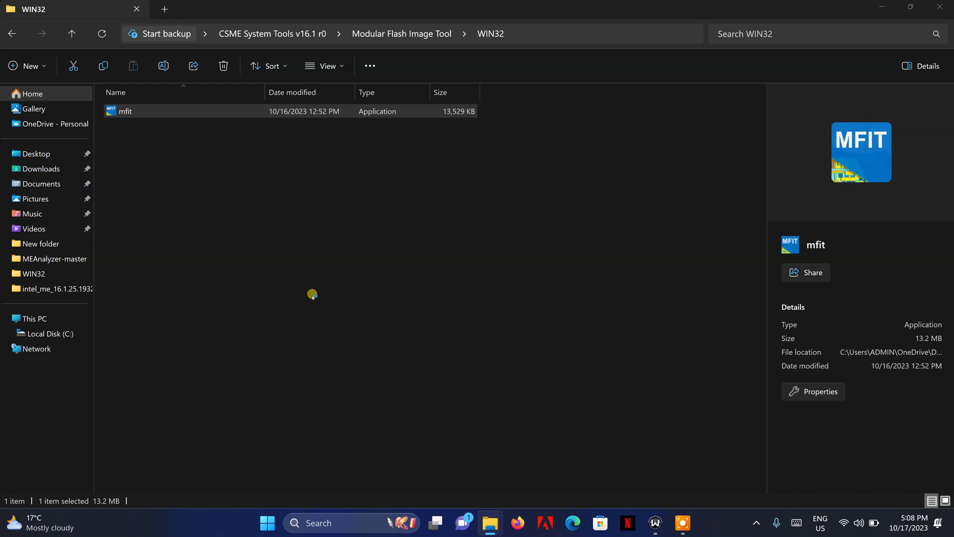
key(Return)
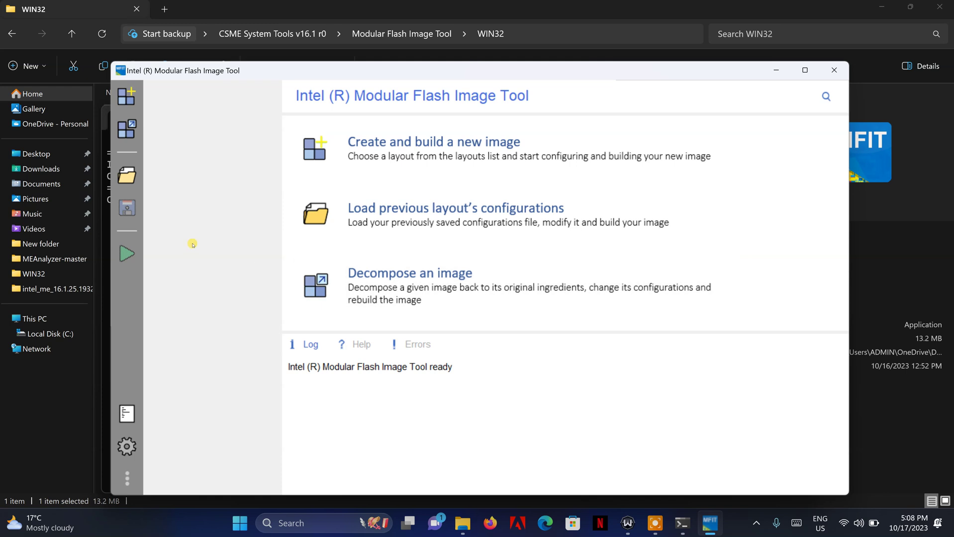
- Decompose the image HP_PROBOOK_450_G9_dax8sfmb8b1 main bios from the HP_PROBOOK_450_G9_dax8sfmb8b1 folder on the Desktop
click(128, 134)
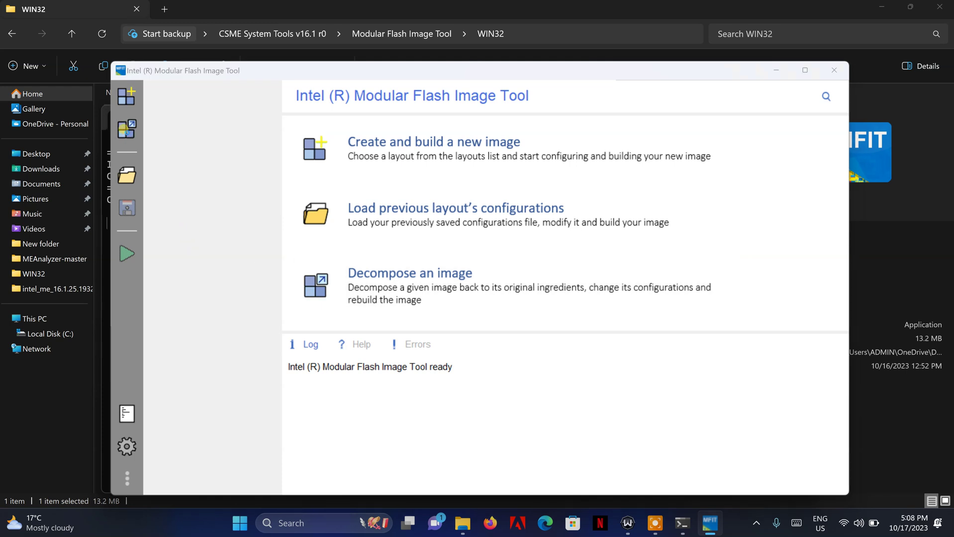
click(158, 190)
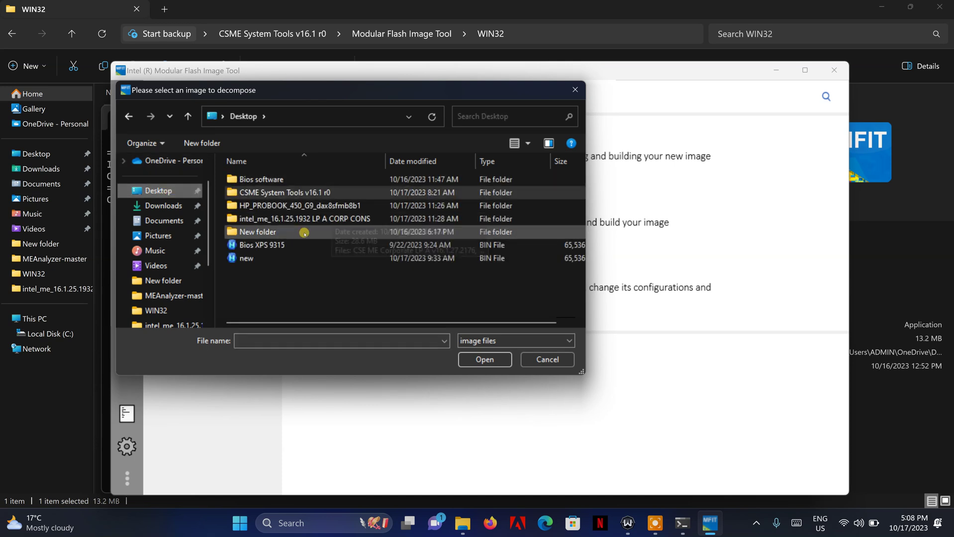
click(292, 208)
double_click(292, 208)
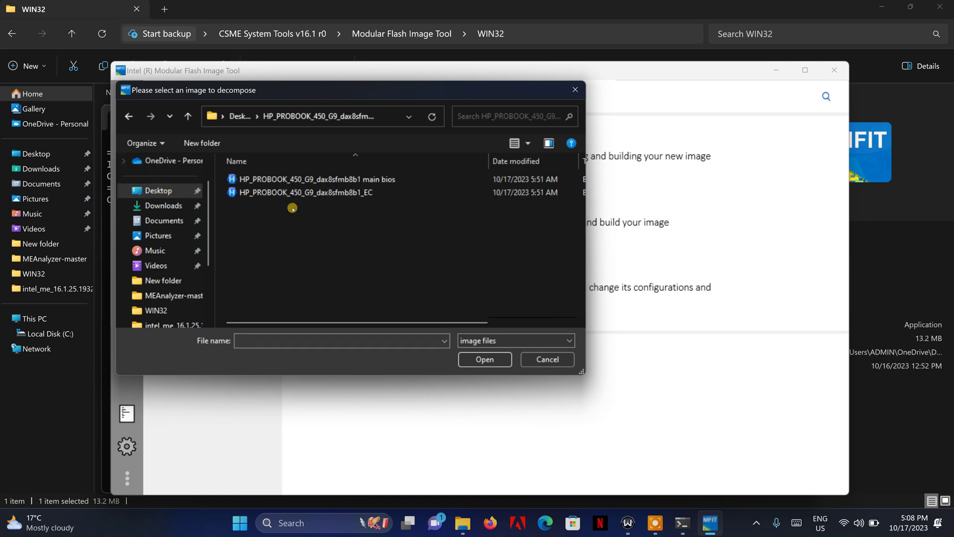
click(320, 179)
double_click(320, 179)
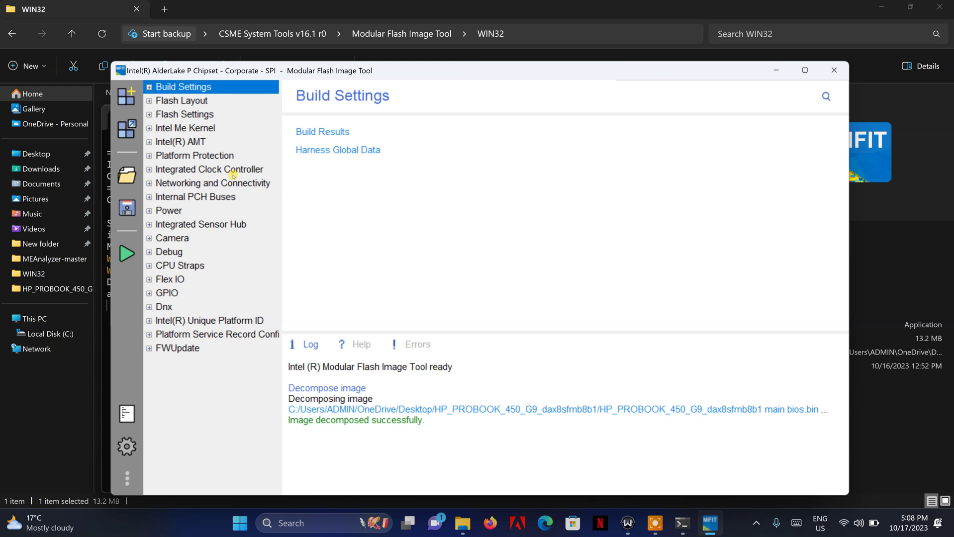
- In the Platform Protection settings, set the Boot Guard Profile Configuration to Boot Guard Profile 0 - No_FVME
click(164, 156)
click(150, 156)
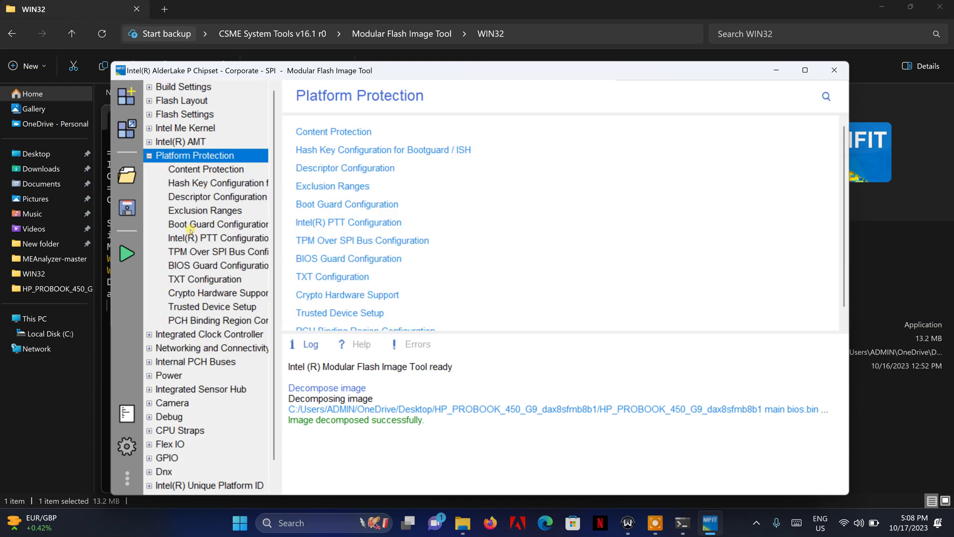
click(229, 228)
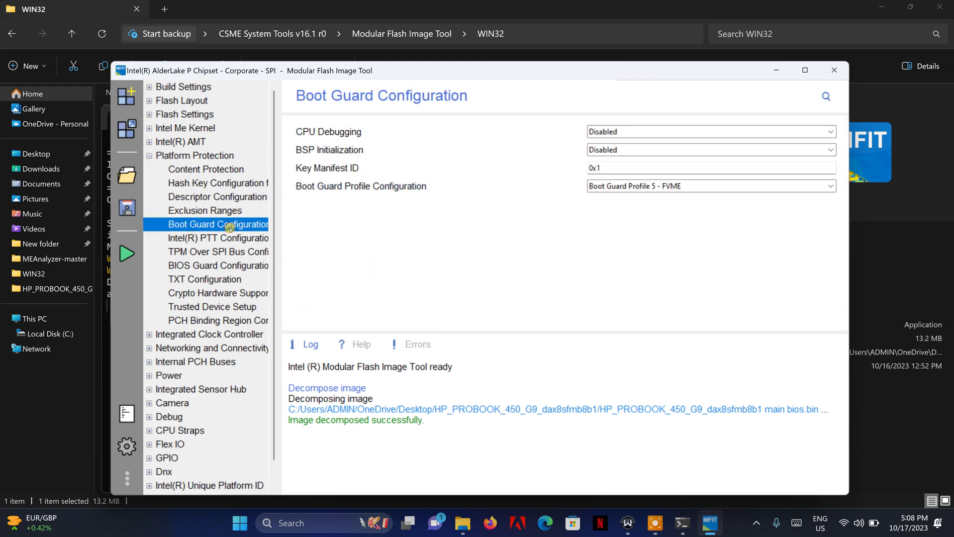
click(620, 192)
click(623, 199)
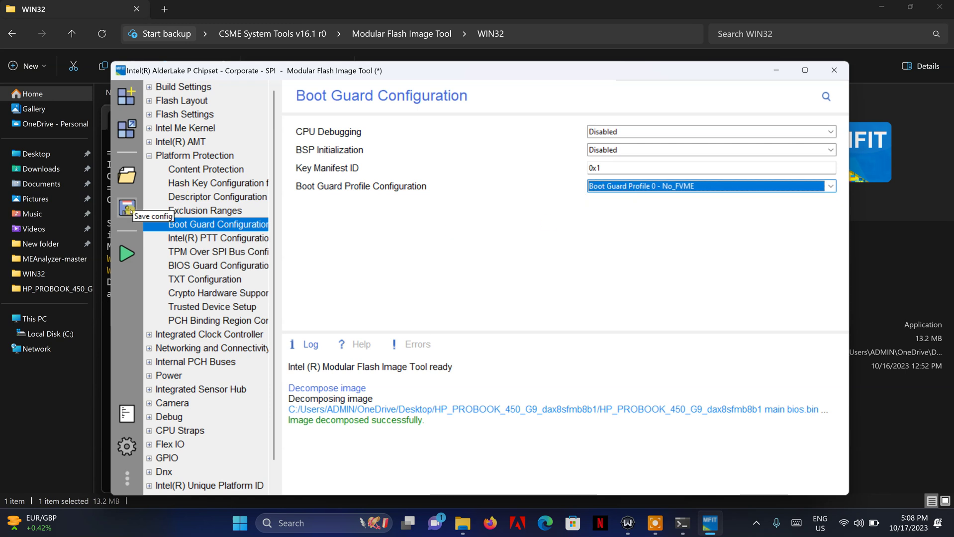
- Save the configuration as Untitled.xml in the WIN32 folder and close the Modular Flash Image Tool
click(127, 208)
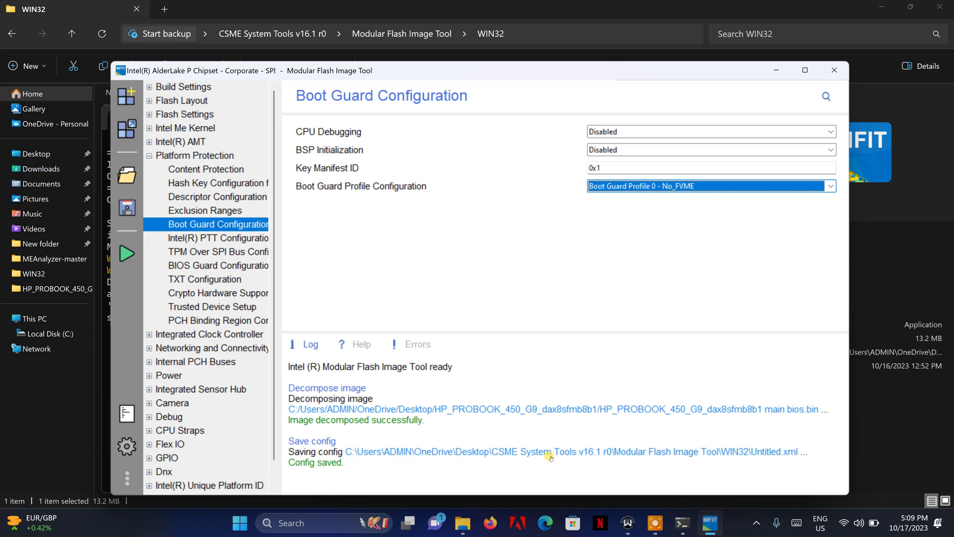
click(833, 71)
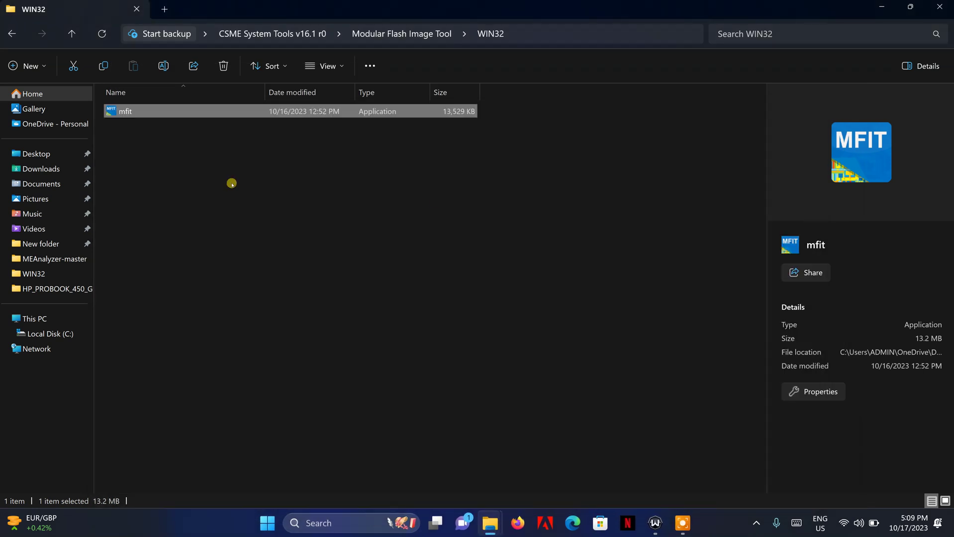
- Check the WIN32 folder for the saved Untitled.xml and look through the decomposed files of the HP ProBook main BIOS
click(103, 34)
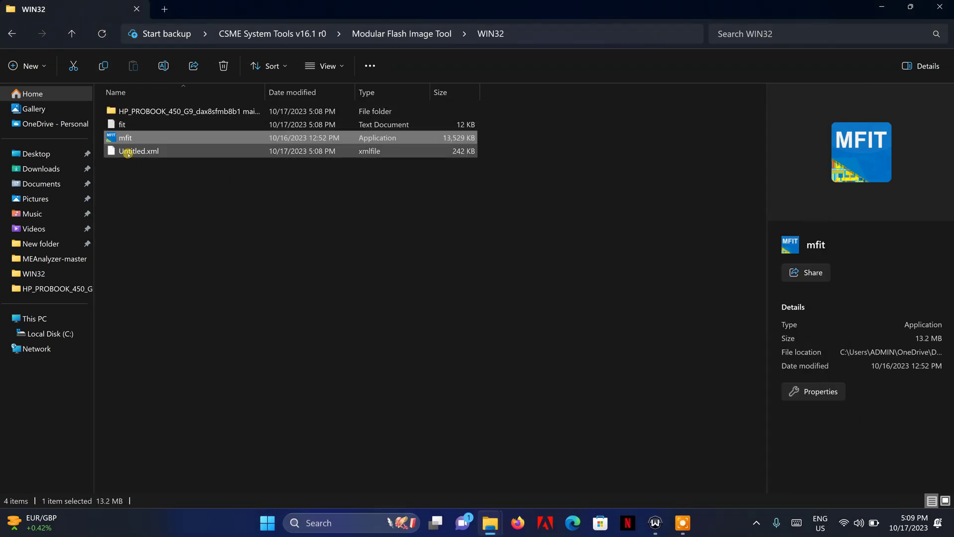
click(129, 152)
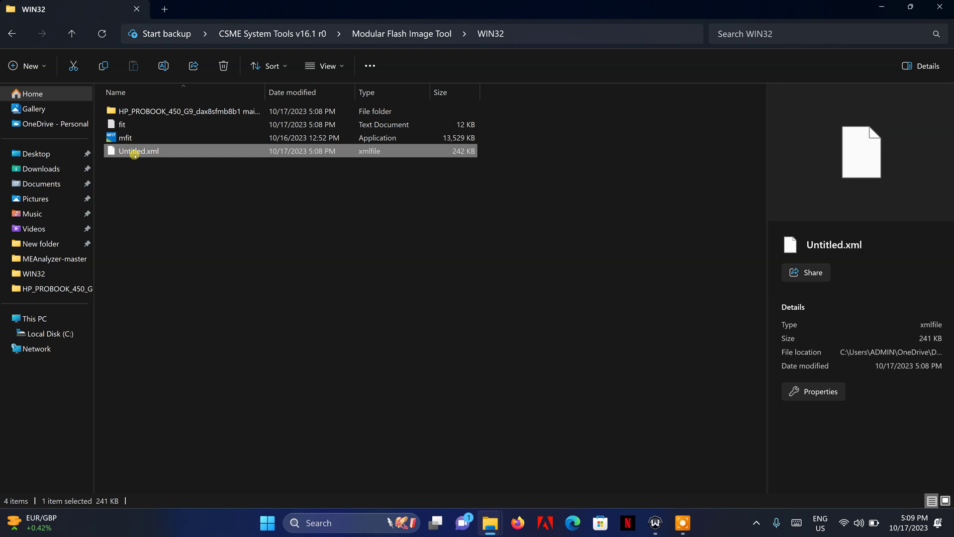
click(143, 109)
double_click(144, 109)
double_click(144, 109)
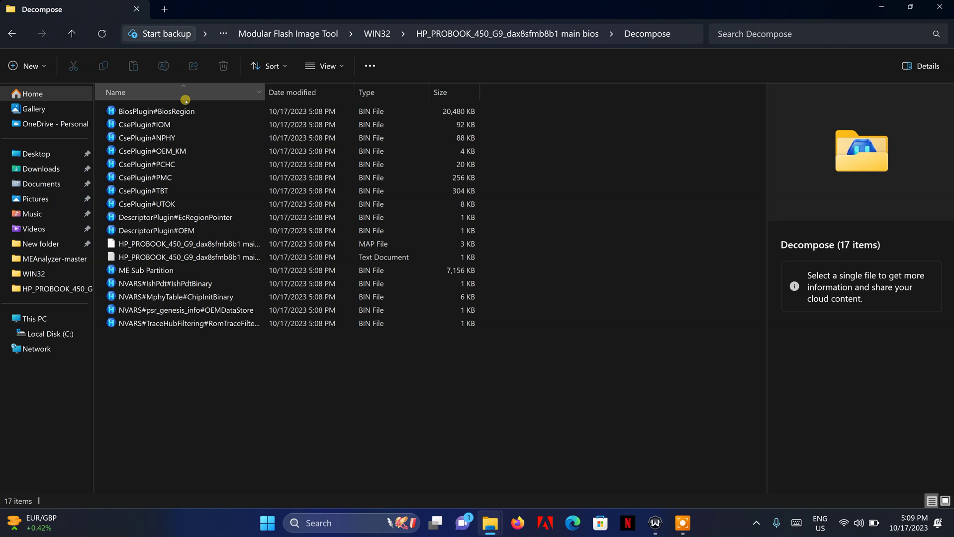
click(70, 33)
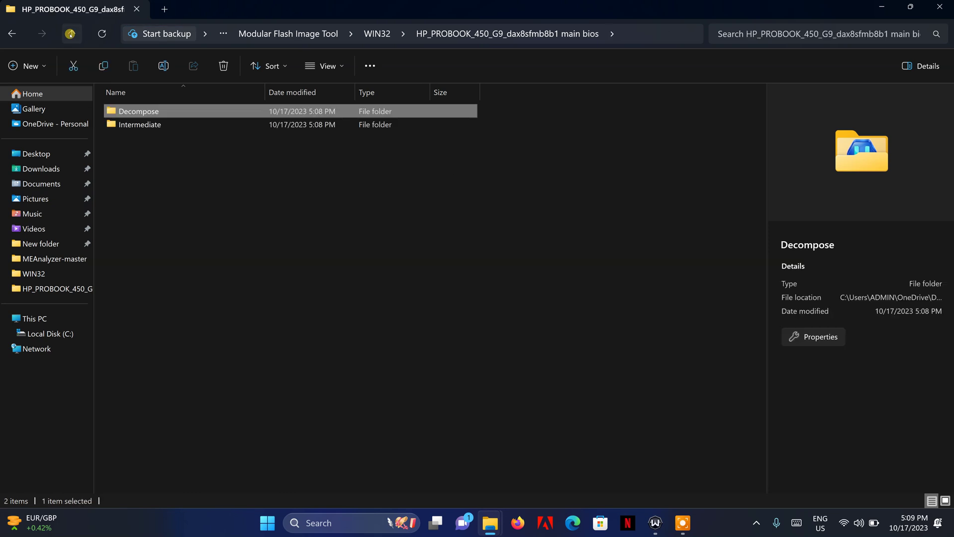
click(70, 33)
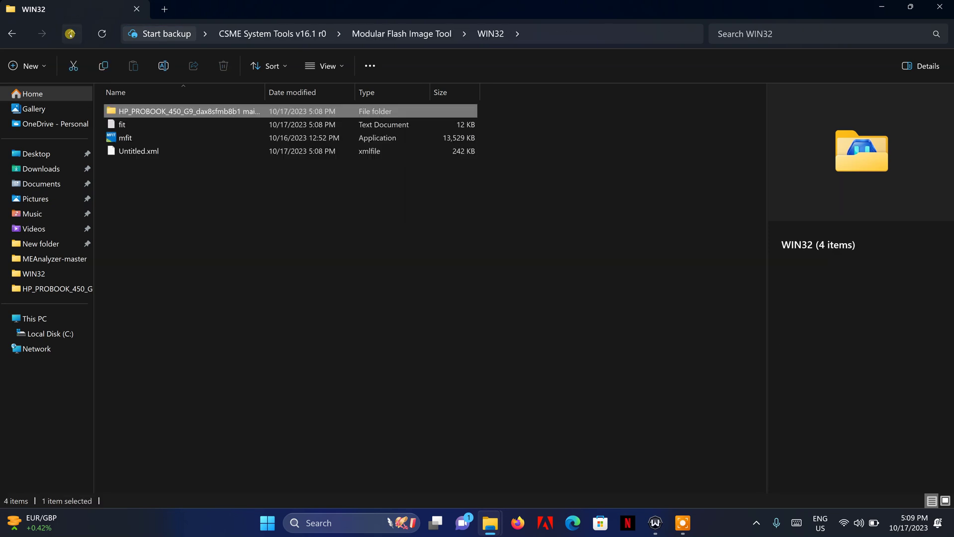
- Relaunch mfit, decompose ME_16.1.1932LP A_Corp from the Desktop folder intel_me_16.1.25.1932 LP A CORP CONS, and close the tool
double_click(125, 138)
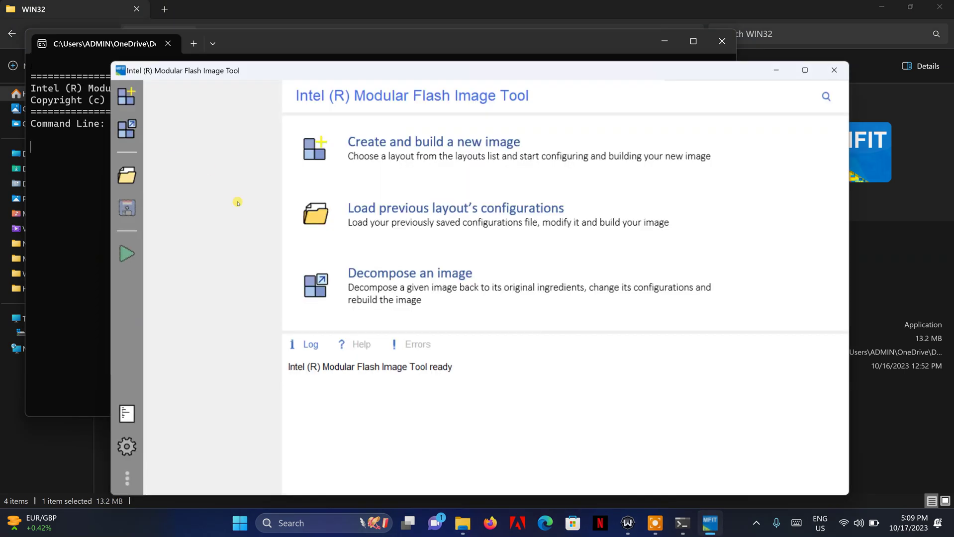
click(127, 129)
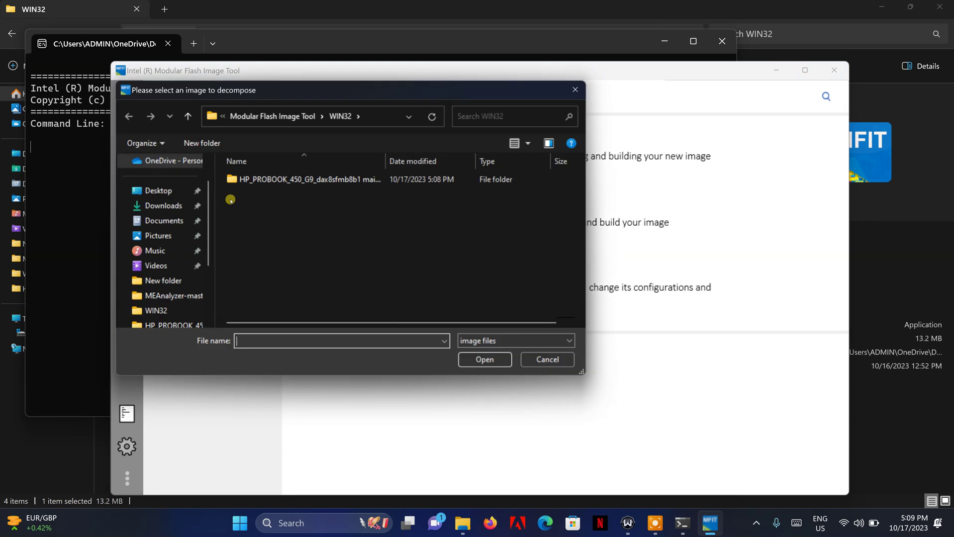
click(153, 190)
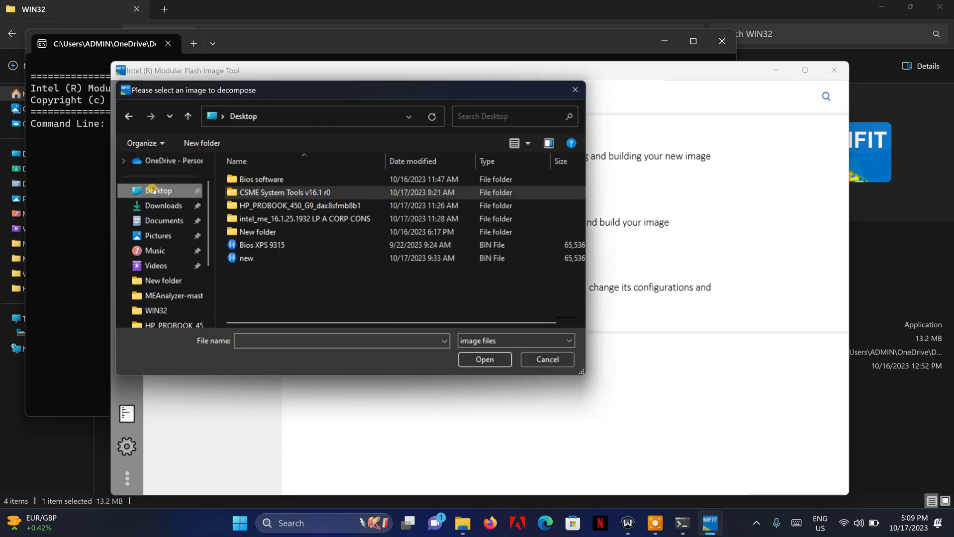
click(279, 221)
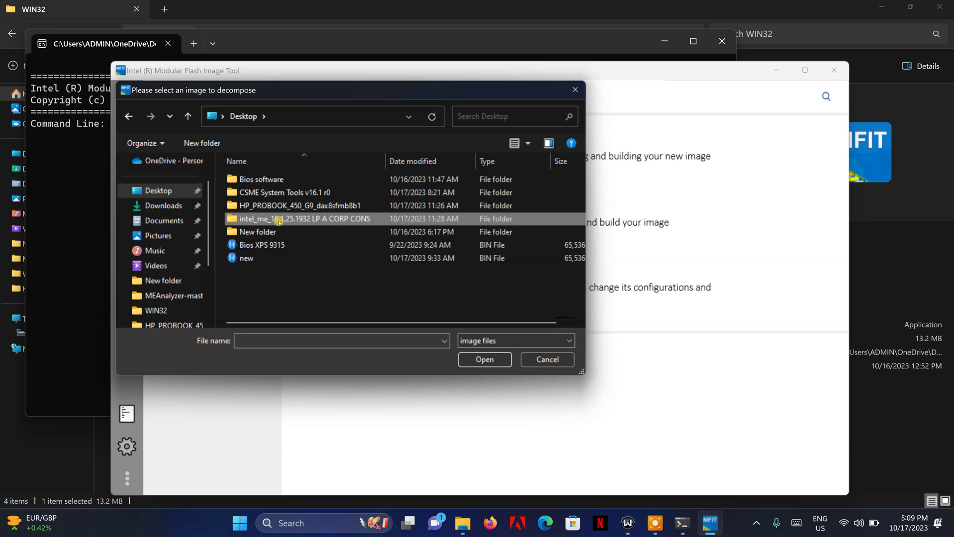
double_click(279, 221)
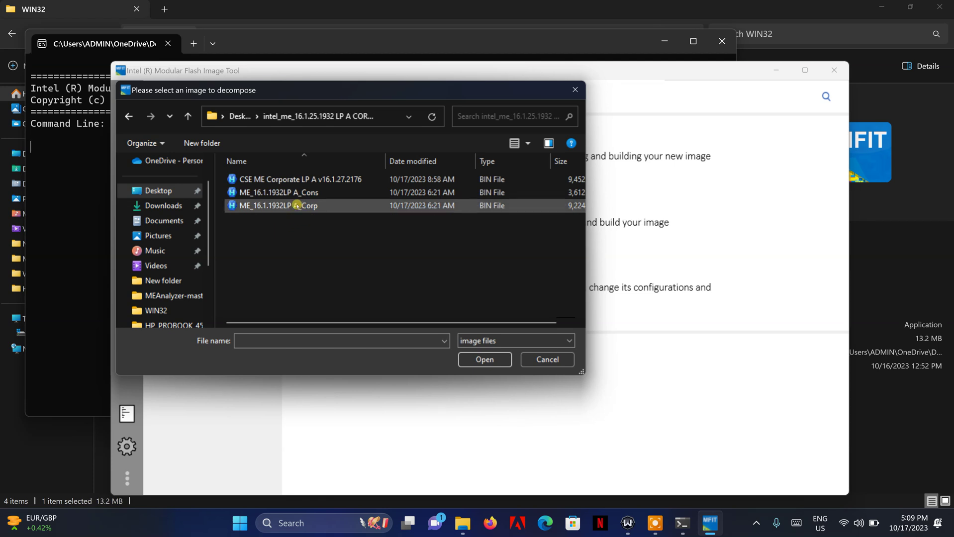
double_click(305, 205)
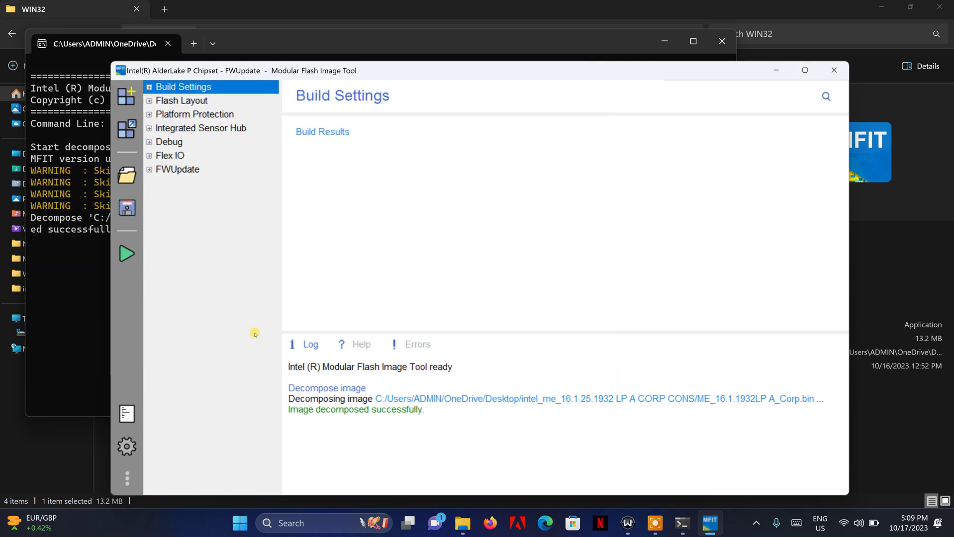
click(834, 74)
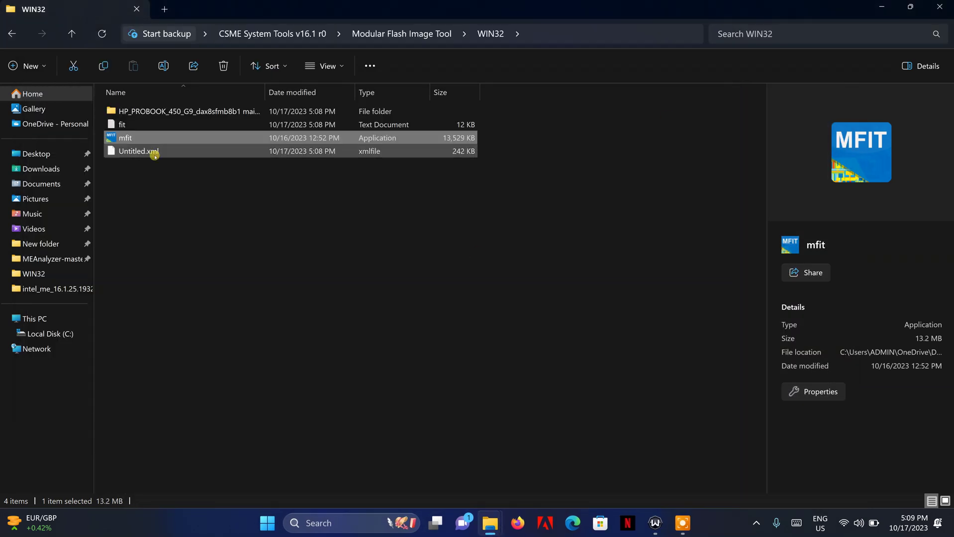
- Copy the ME Sub Partition file from the Decompose folder of ME_16.1.1932LP A_Corp
click(102, 33)
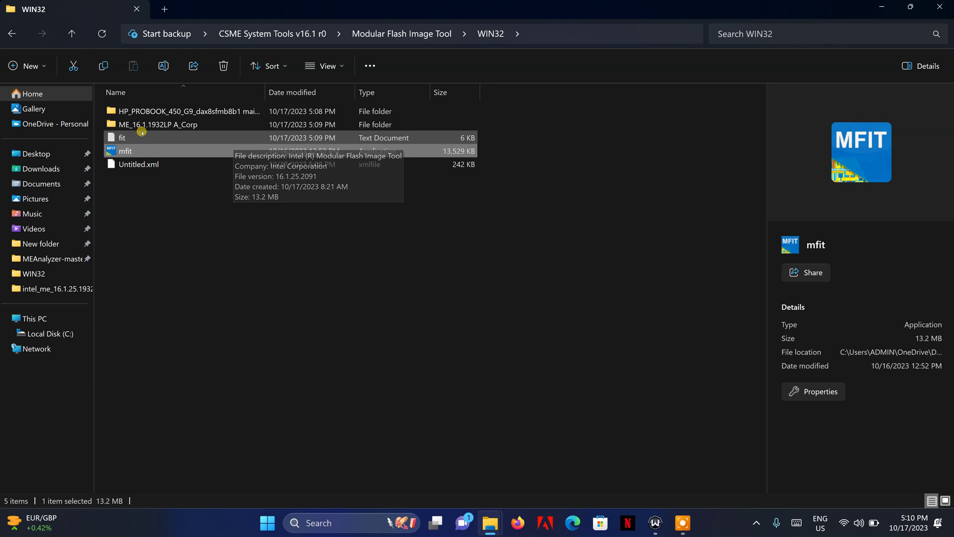
click(142, 112)
click(150, 127)
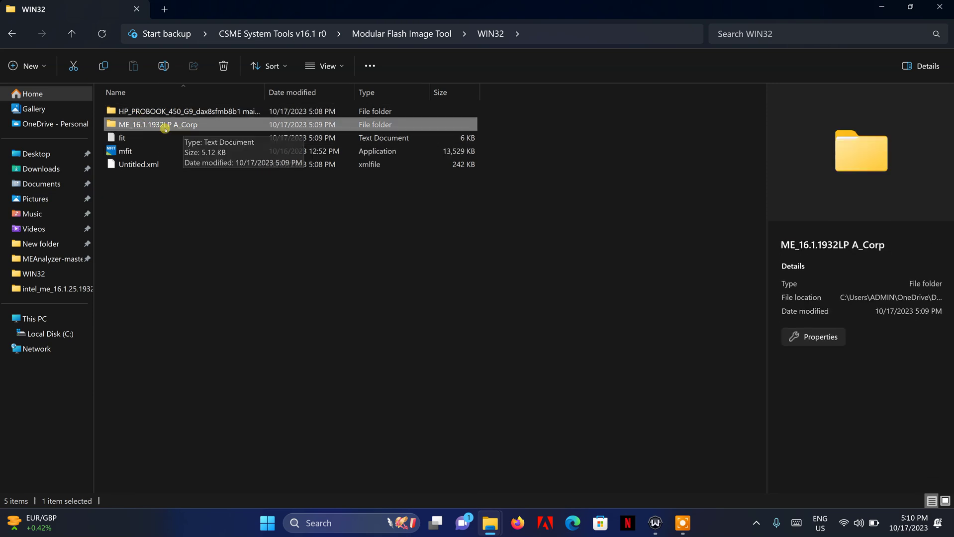
double_click(165, 128)
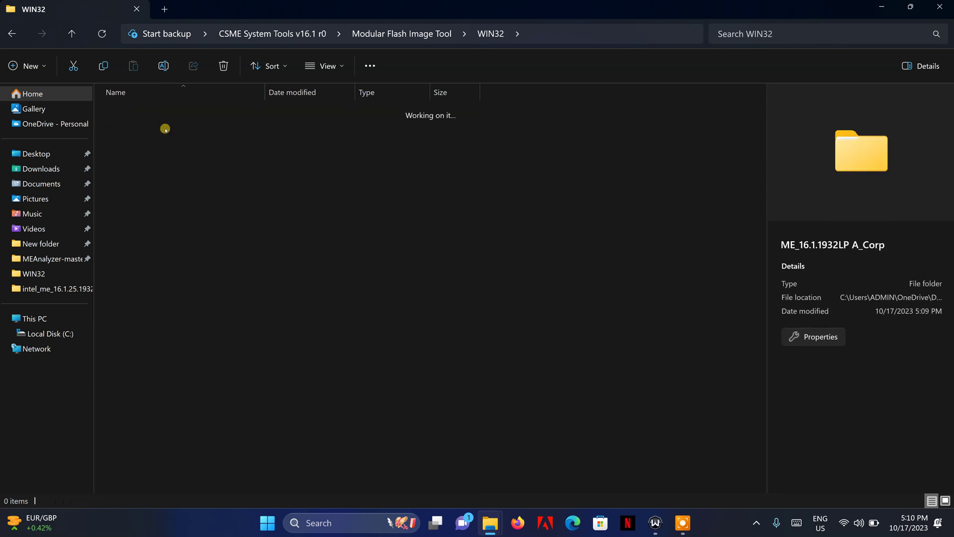
double_click(152, 113)
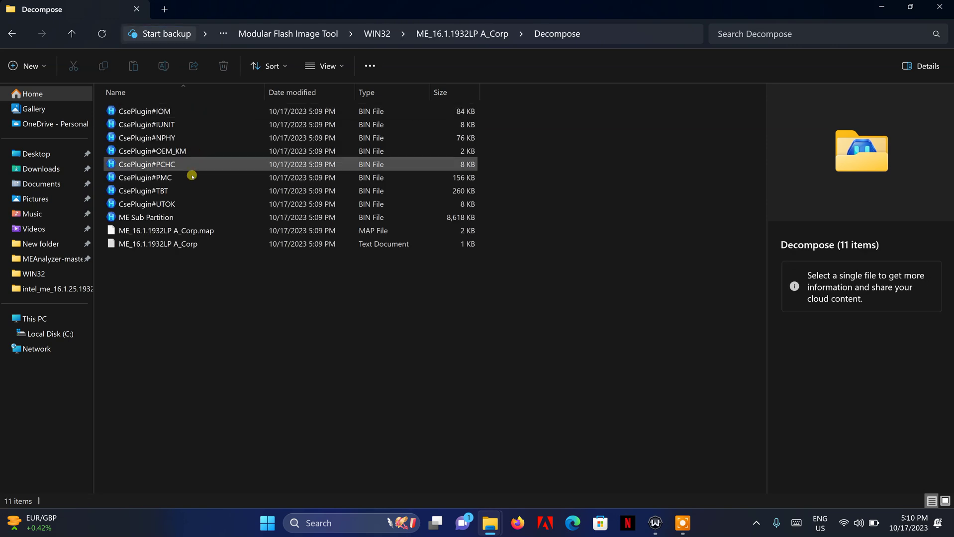
click(149, 217)
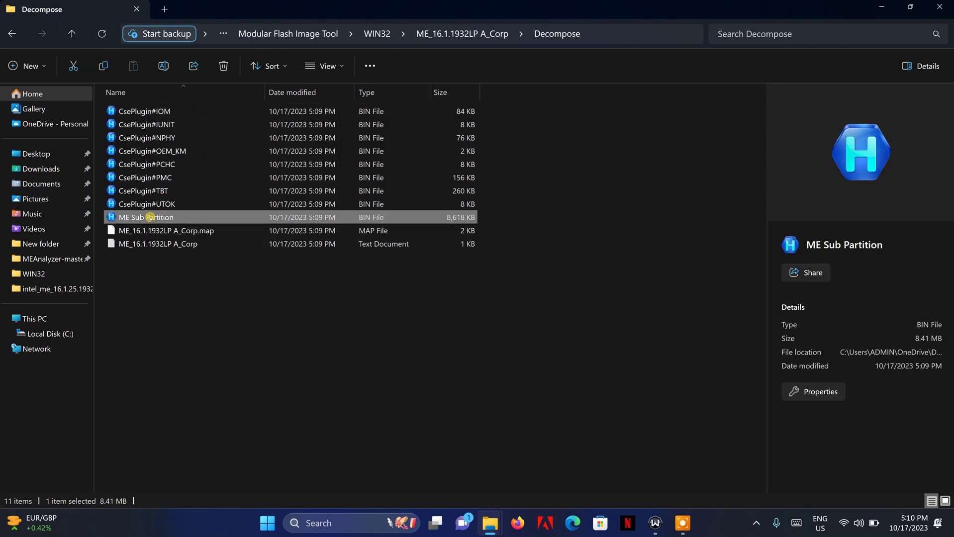
right_click(150, 217)
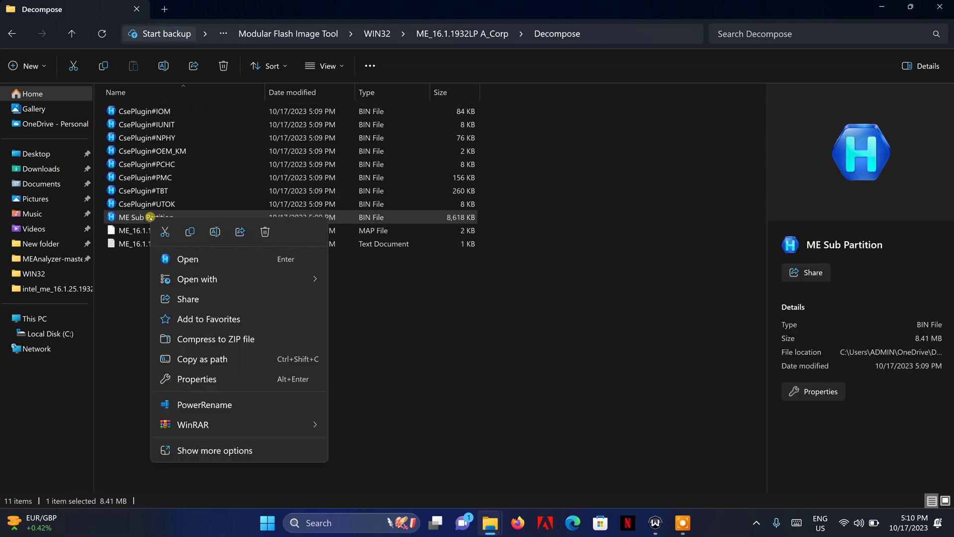
click(190, 232)
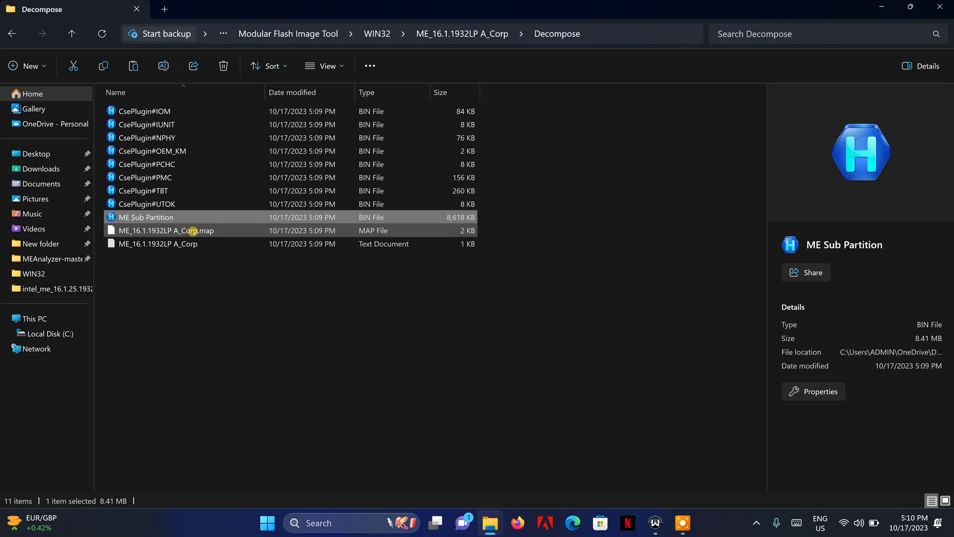
- Paste the copied ME Sub Partition file into the HP_PROBOOK_450_G9_dax8sfmb8b1 main bios Decompose folder, replacing the existing file
click(72, 33)
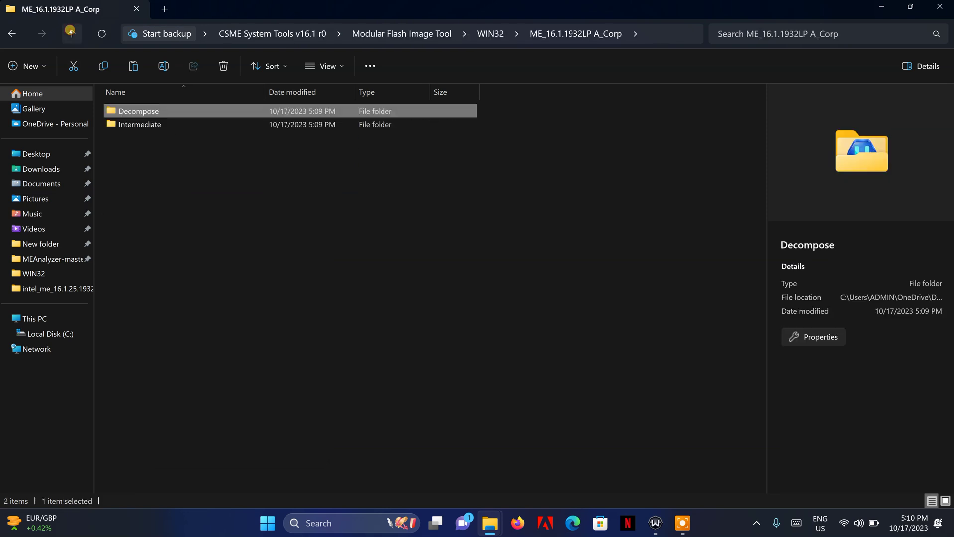
click(71, 33)
click(148, 110)
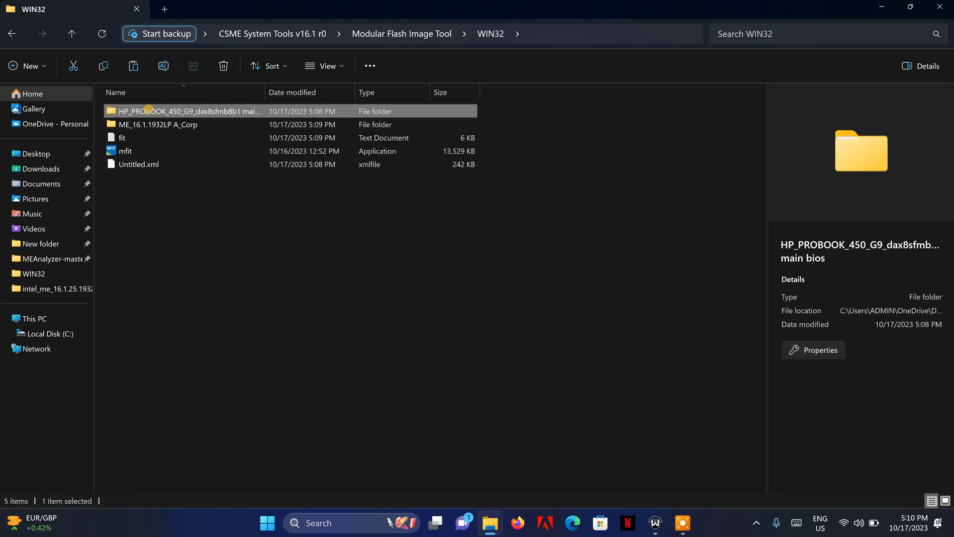
double_click(148, 110)
double_click(156, 112)
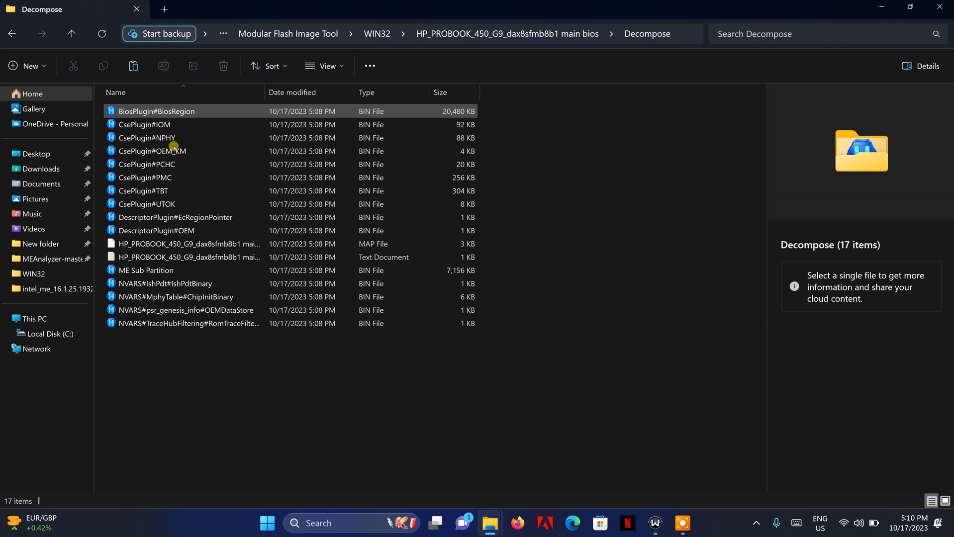
right_click(154, 391)
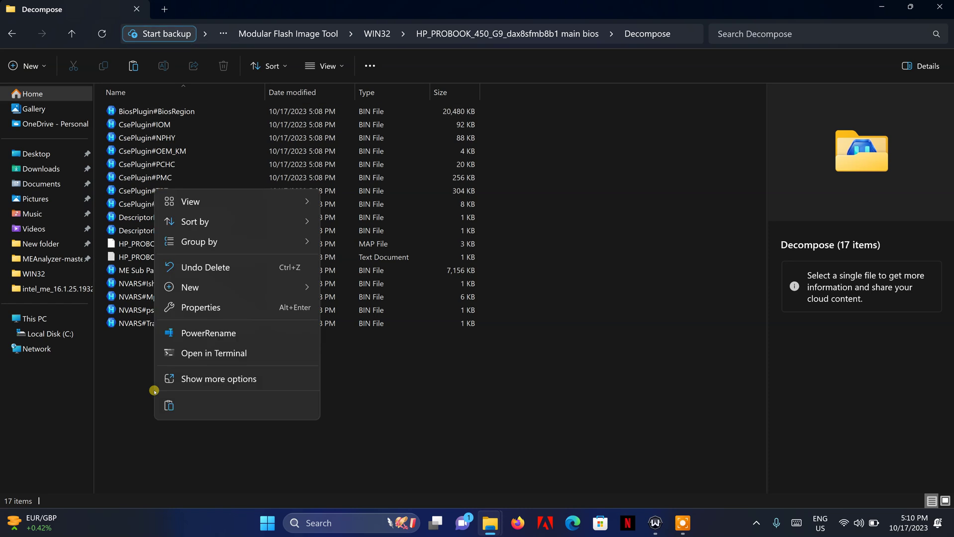
click(169, 405)
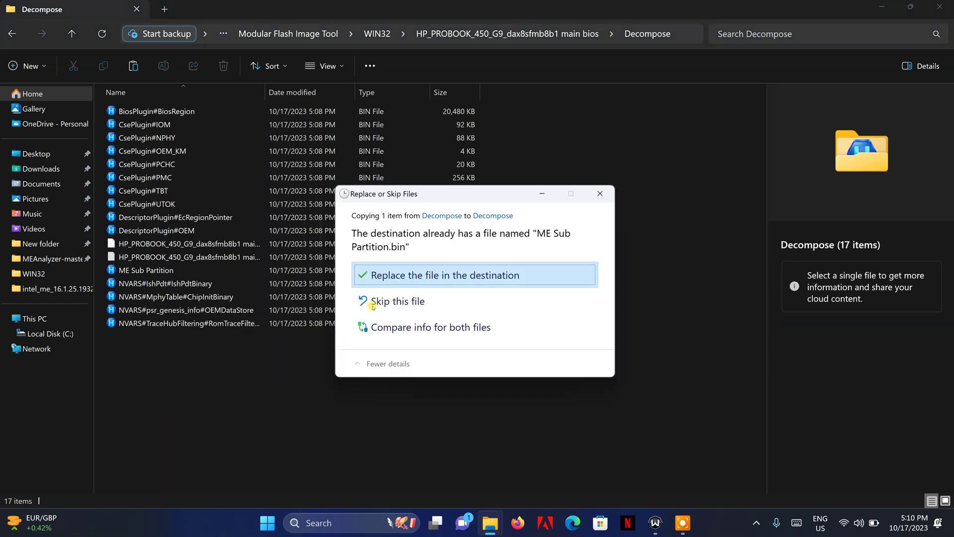
click(432, 275)
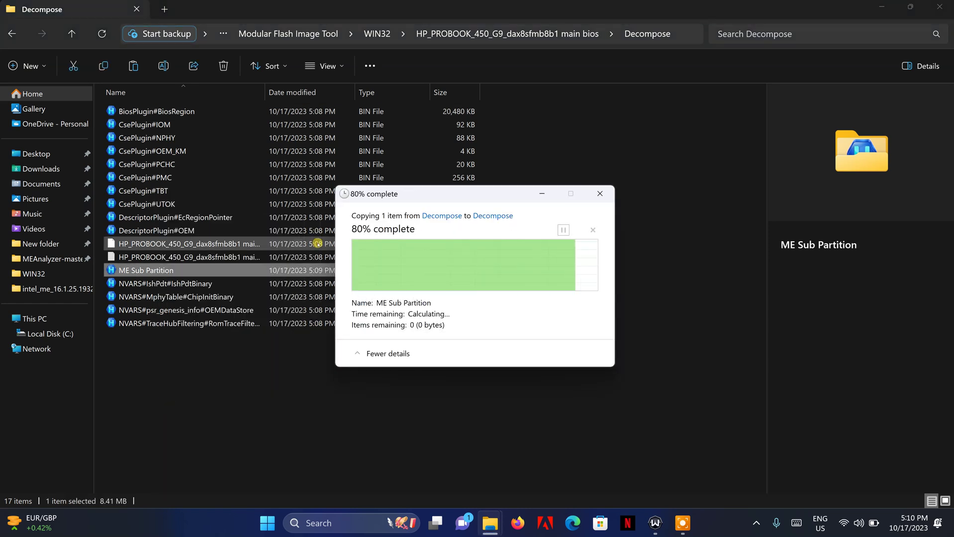
- Relaunch mfit from the WIN32 folder and load the saved Untitled.xml configuration
click(71, 34)
click(71, 34)
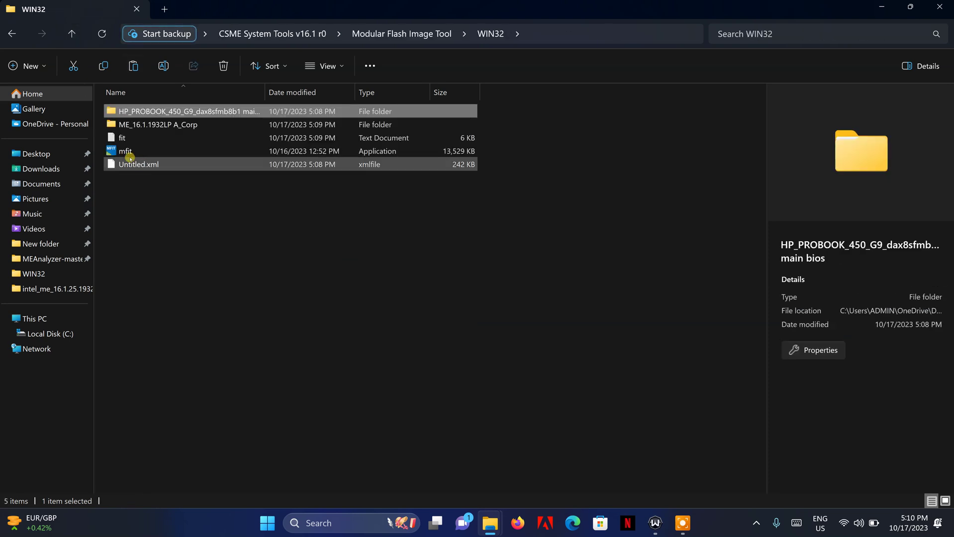
click(129, 152)
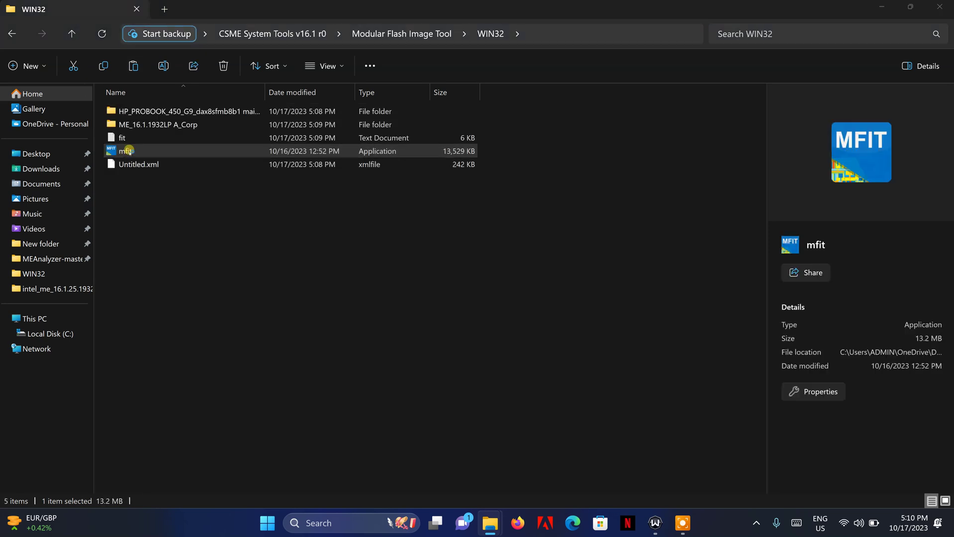
double_click(128, 152)
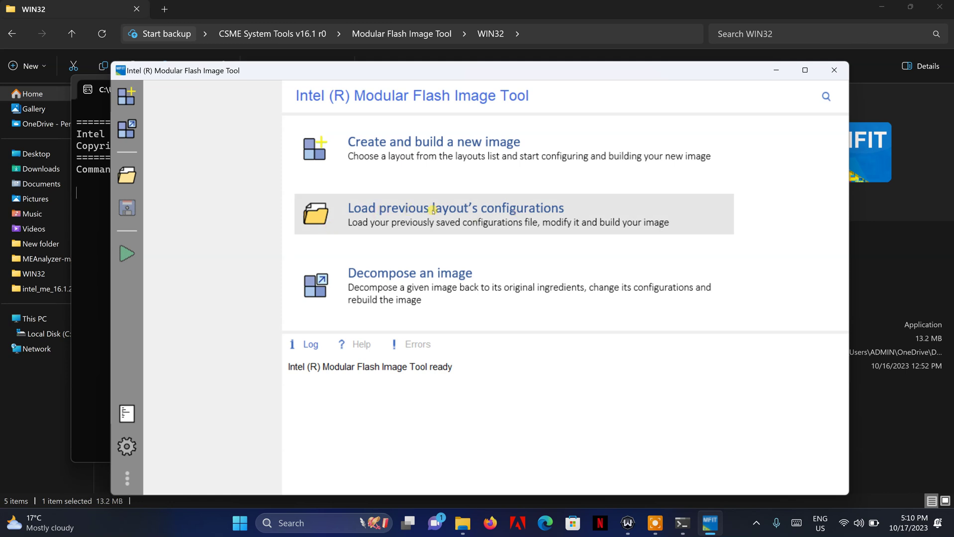
click(383, 218)
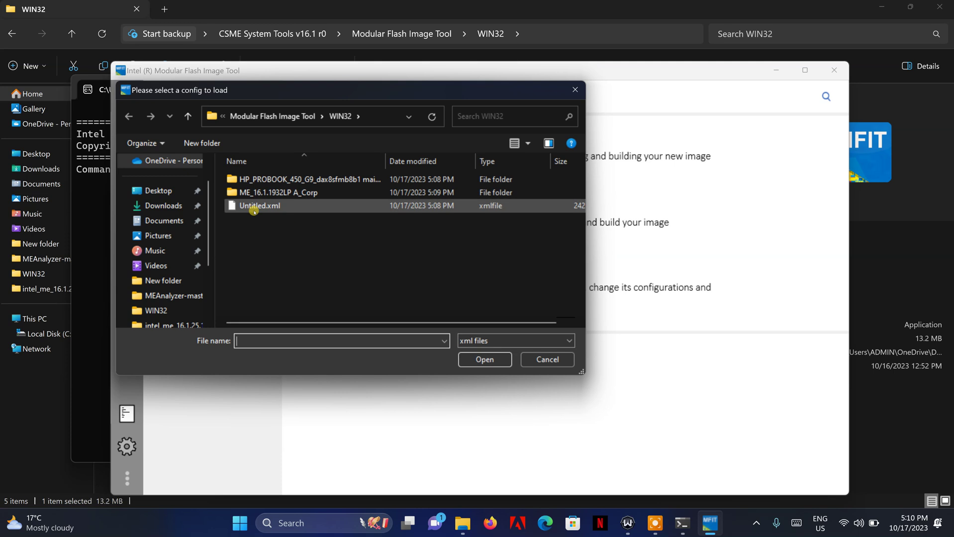
double_click(252, 206)
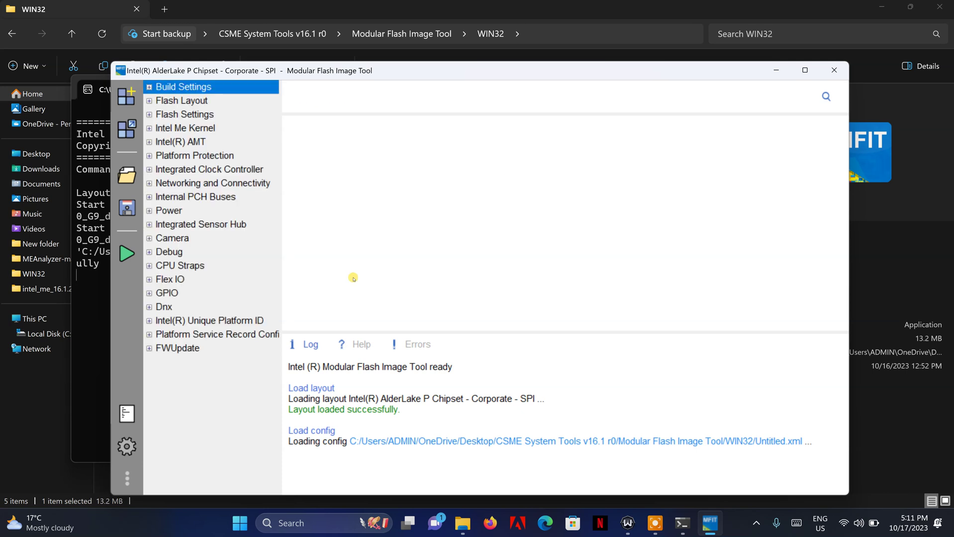
- Build the image, review the Boot Guard Profile Configuration message, and close the Modular Flash Image Tool
click(126, 255)
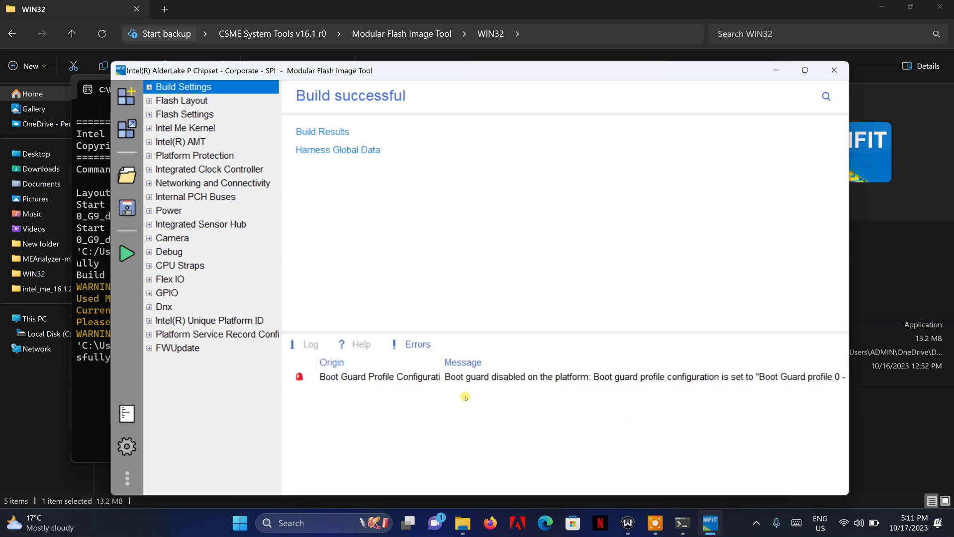
click(300, 380)
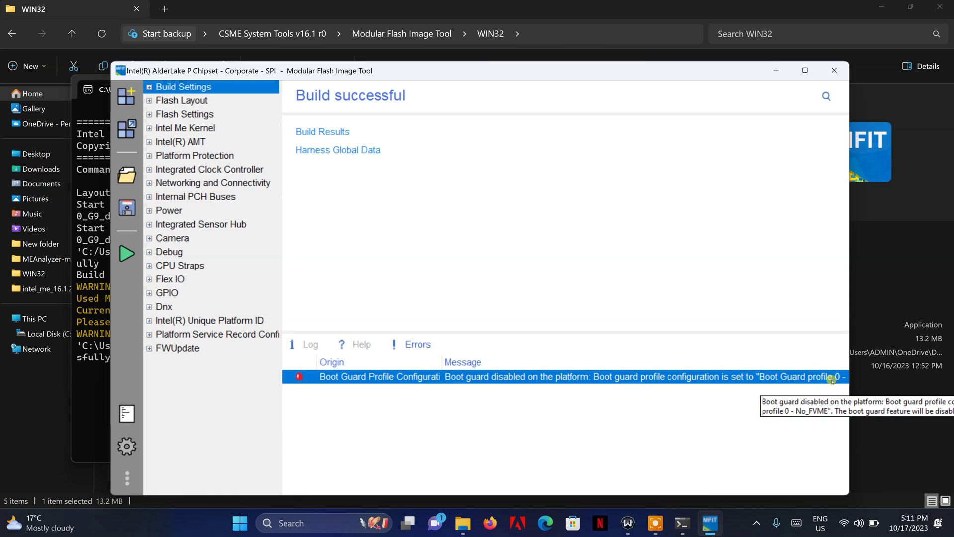
click(834, 68)
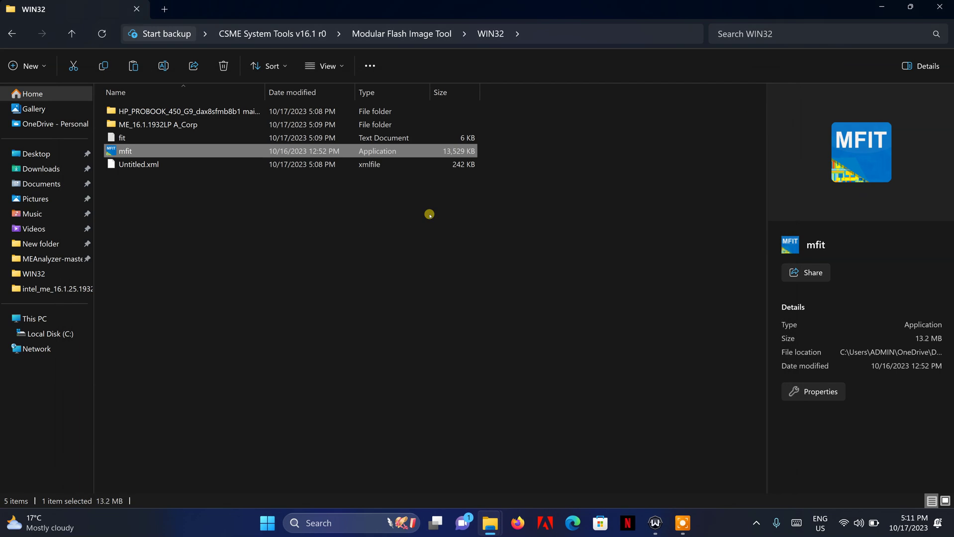
- Refresh the WIN32 folder to find the built image BIN file, and open the desktop HP_PROBOOK_450_G9_dax8sfmb8b1 folder in a second window
click(100, 33)
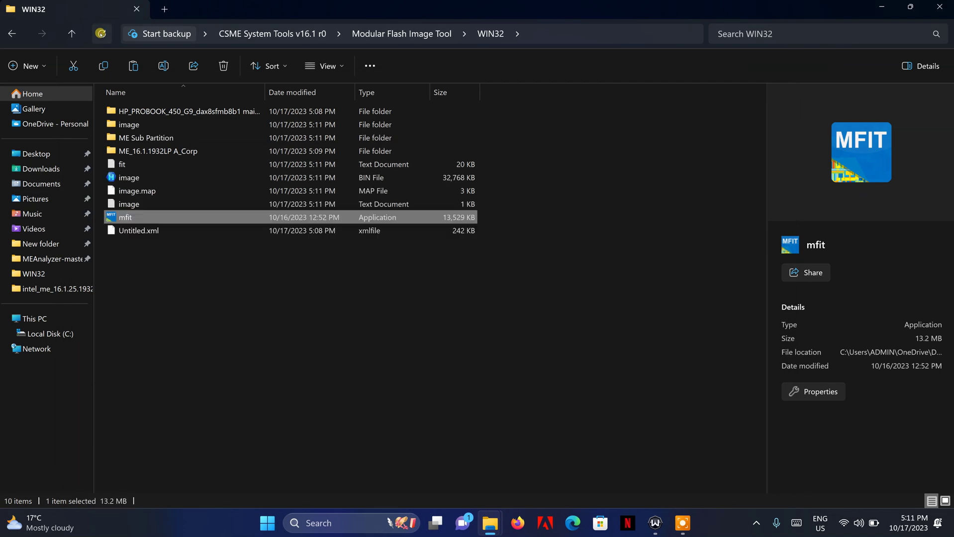
click(141, 180)
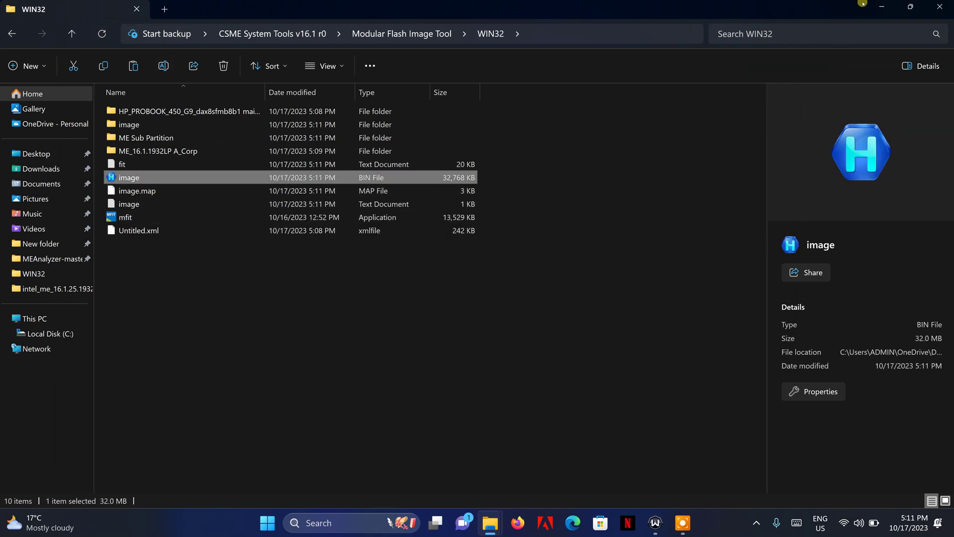
click(917, 12)
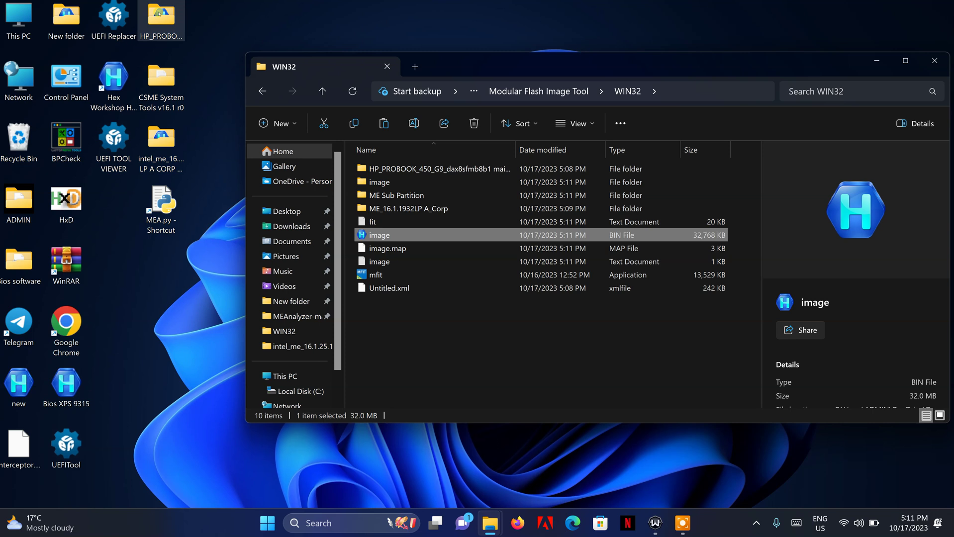
click(160, 17)
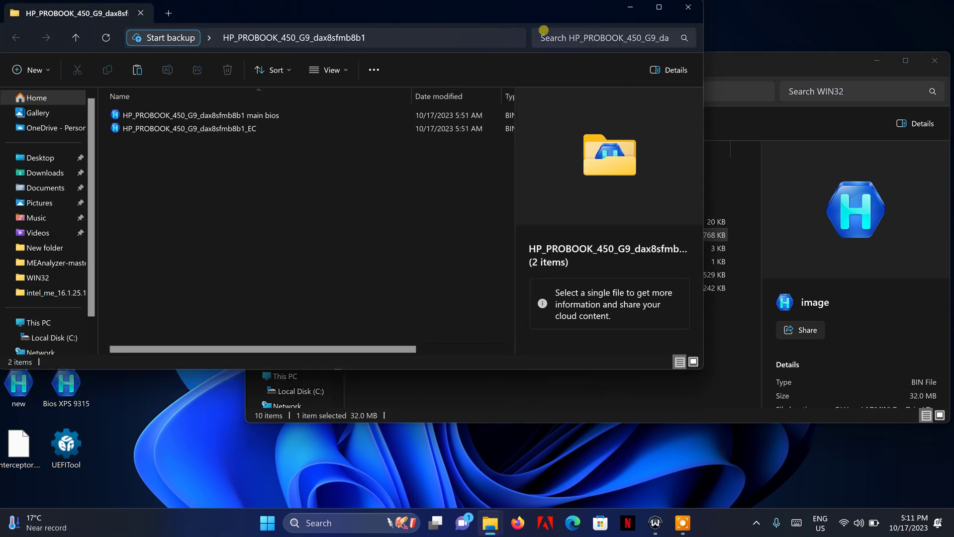
drag(511, 16, 793, 113)
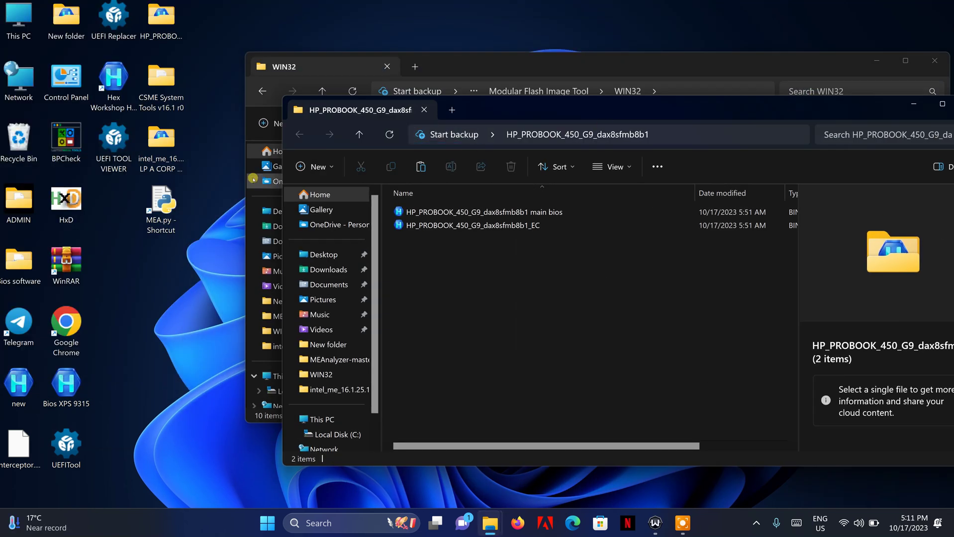
- Launch ME Analyzer from the MEA.py shortcut, analyze image.bin, look through its ME report, and minimize the window
click(151, 205)
double_click(150, 204)
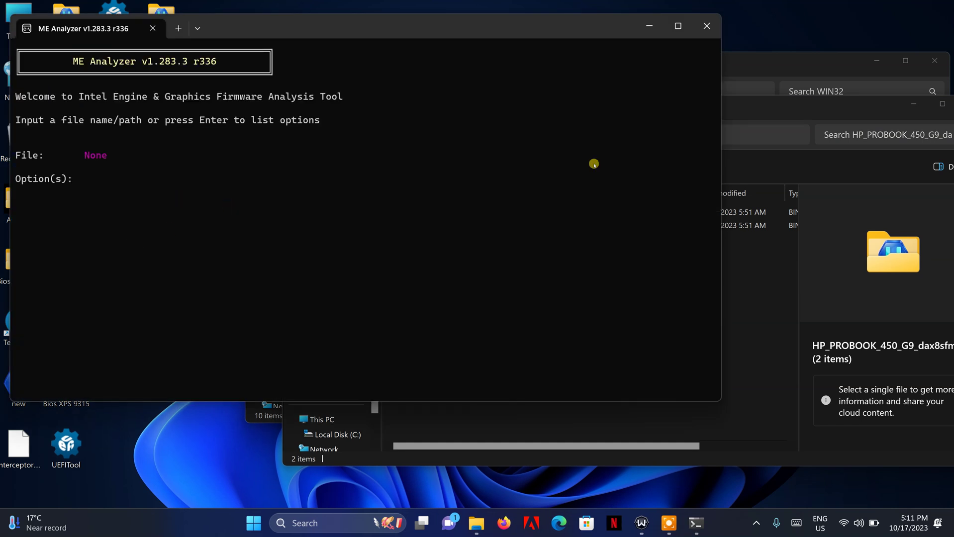
click(792, 70)
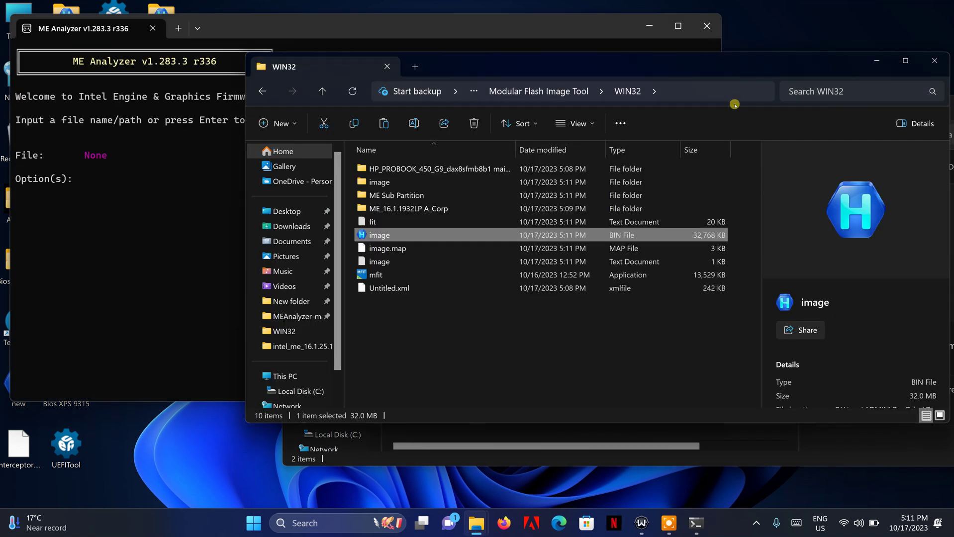
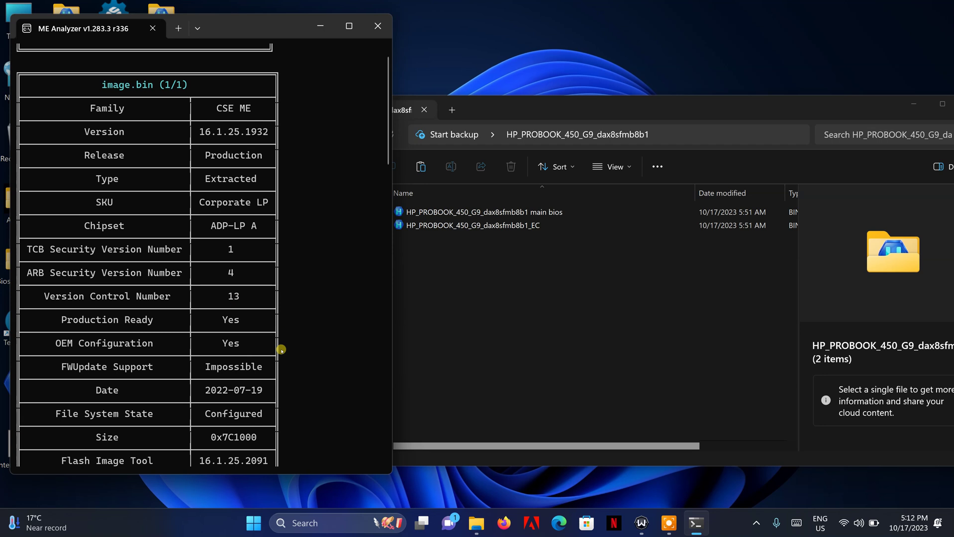
scroll(183, 370, down, 2)
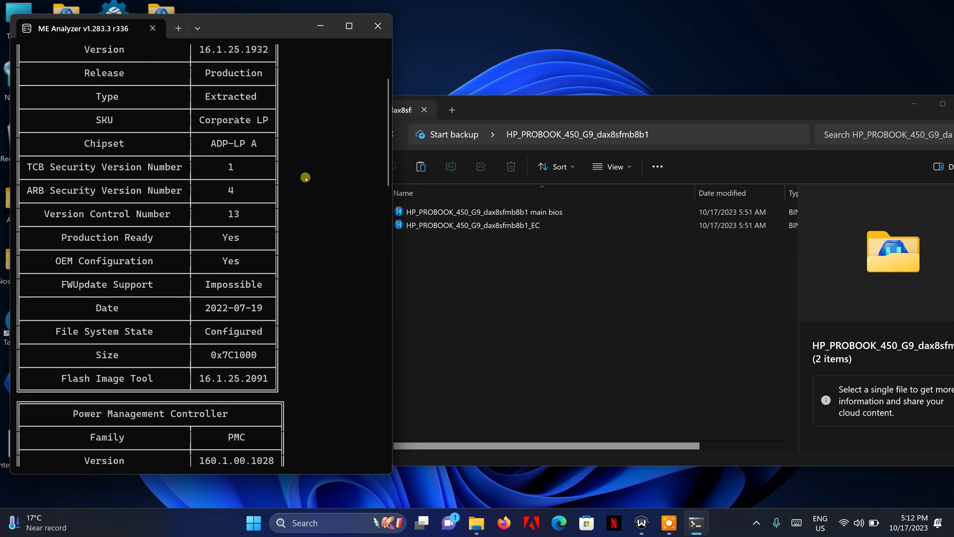
click(318, 22)
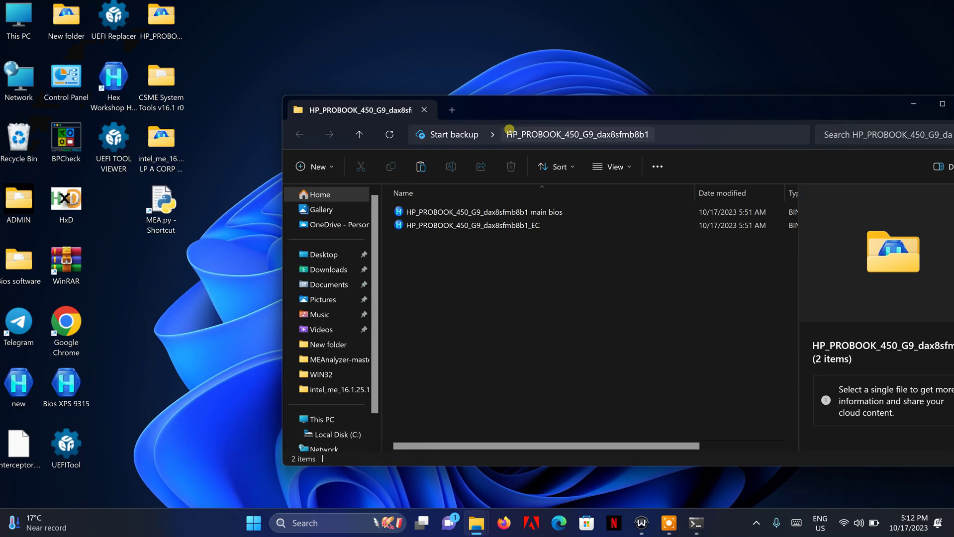
- Open a second ME Analyzer and analyze the original HP_PROBOOK_450_G9_dax8sfmb8b1 main bios file
click(152, 213)
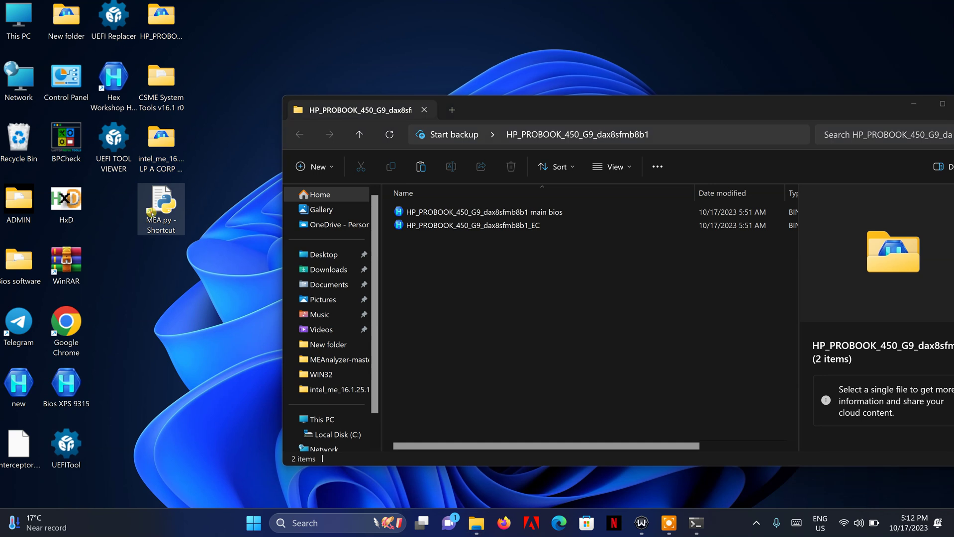
double_click(159, 215)
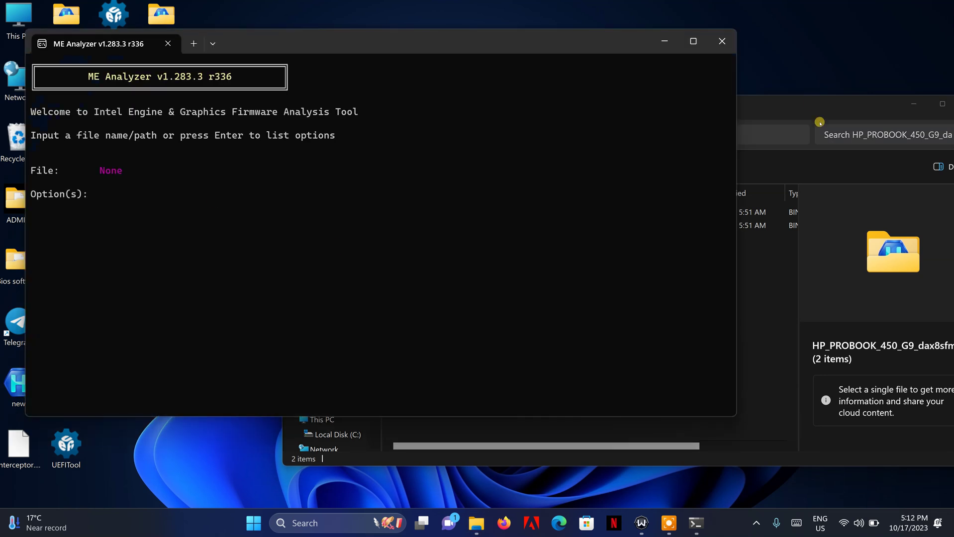
click(807, 103)
drag(511, 213, 171, 255)
click(914, 103)
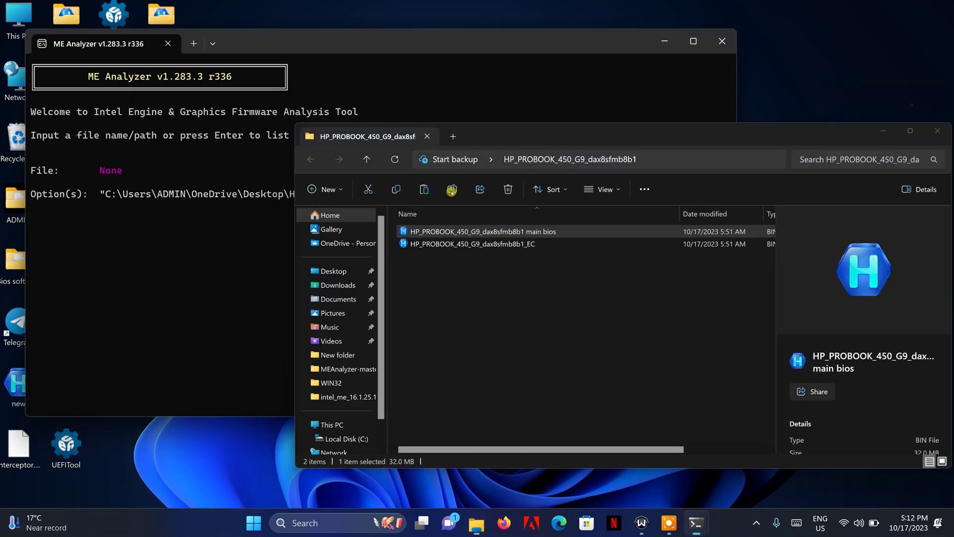
key(Return)
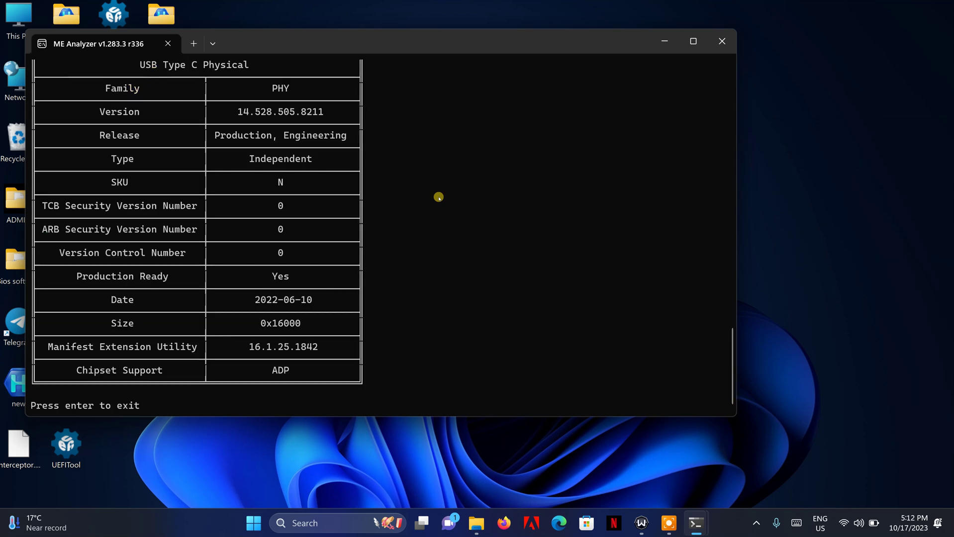
- Resize the main BIOS report window and arrange it side by side with the image.bin report
drag(736, 129, 439, 198)
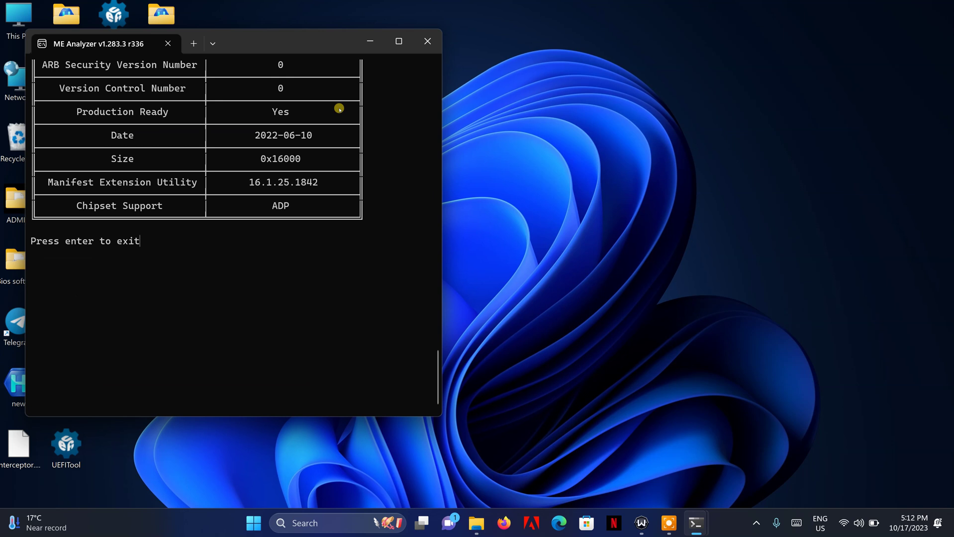
double_click(279, 29)
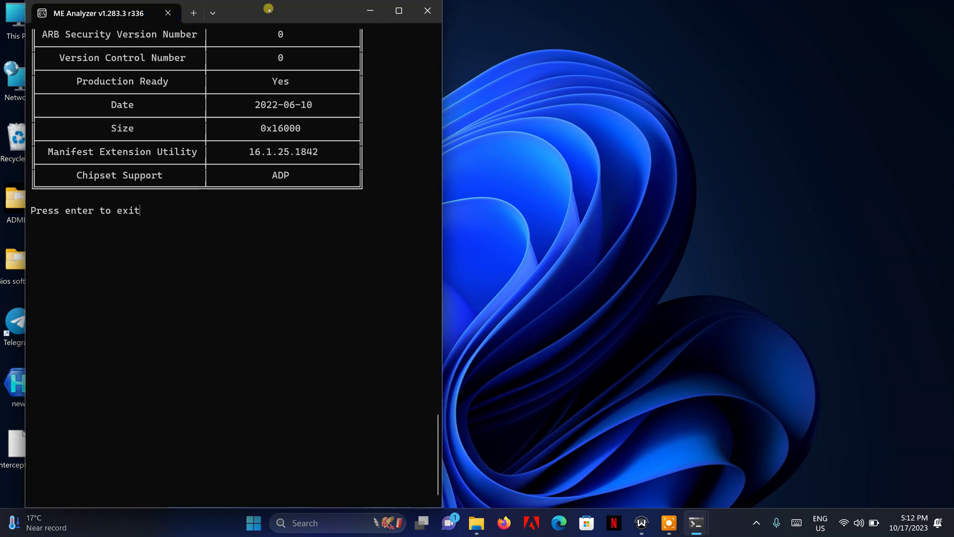
drag(267, 11, 746, 36)
drag(686, 408, 690, 486)
mouse_move(696, 520)
click(659, 448)
- Compare the ME firmware details of the original main BIOS with image.bin, including version, SKU, chipset and File System State
scroll(570, 282, up, 10)
scroll(570, 281, up, 5)
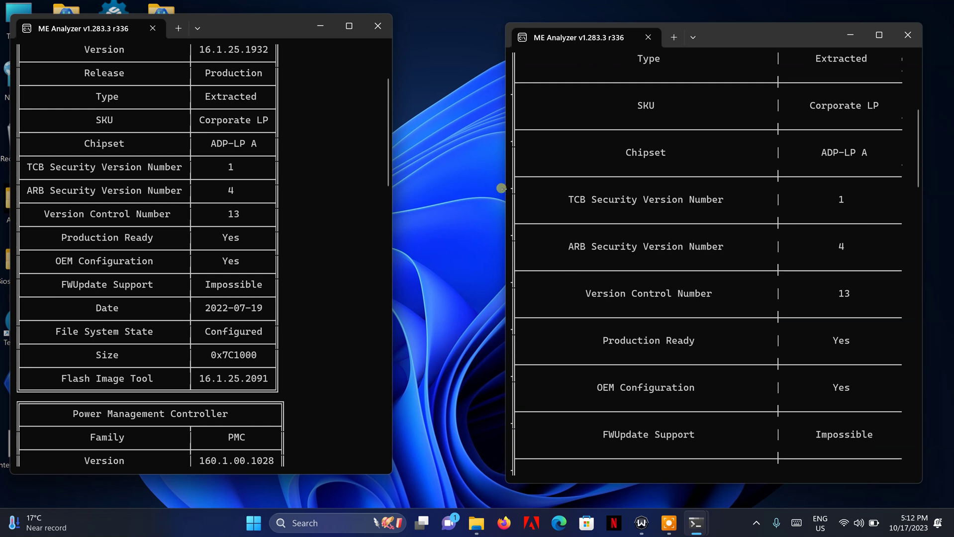
drag(506, 189, 465, 182)
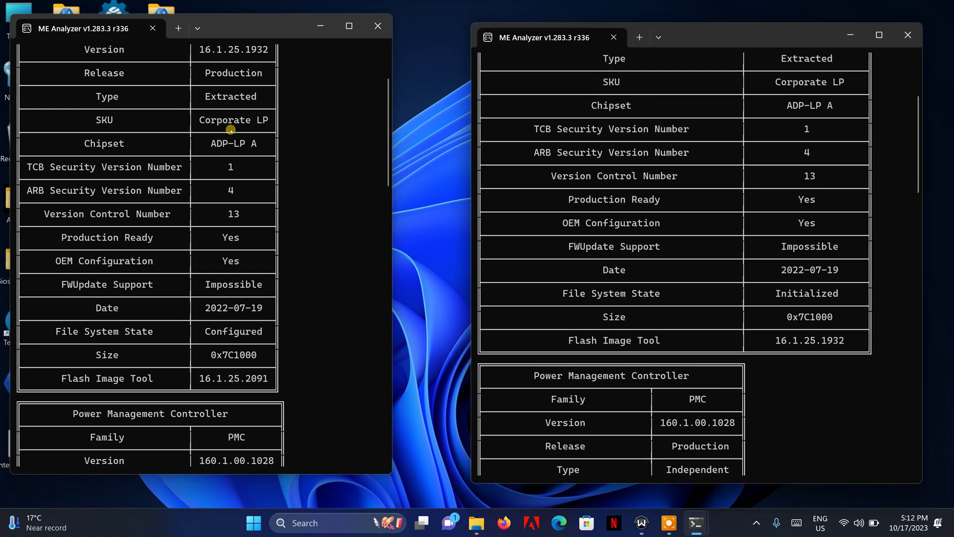
scroll(231, 129, up, 2)
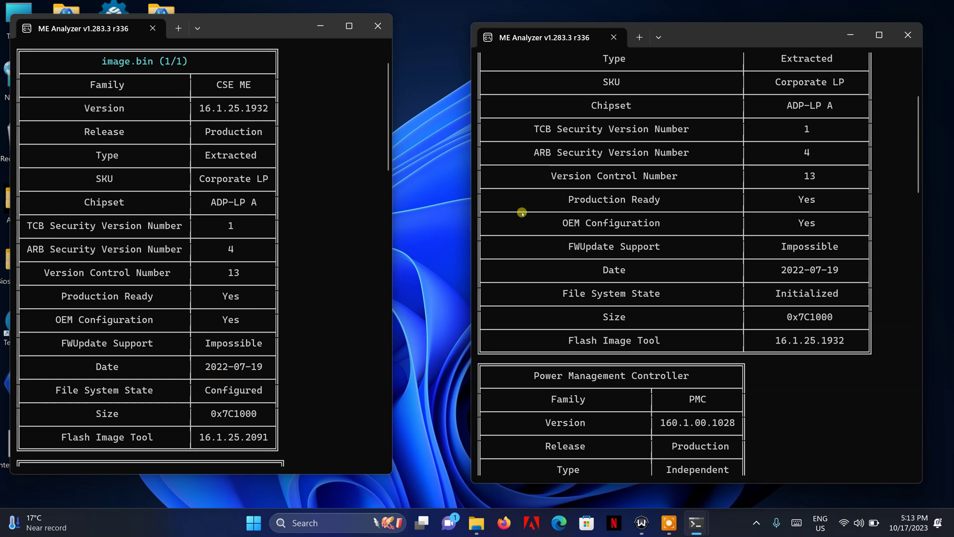
scroll(797, 190, up, 4)
scroll(798, 190, up, 1)
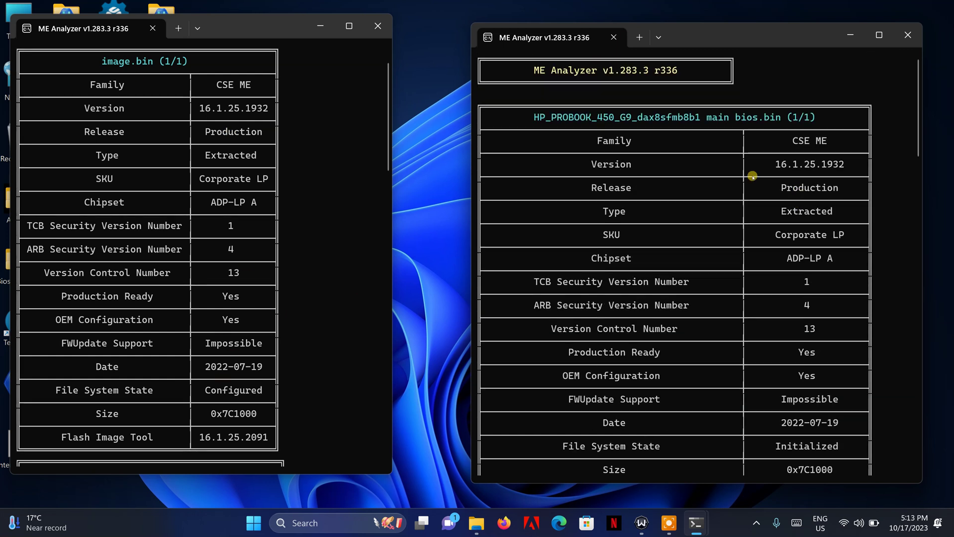
ctrl+scroll(786, 280, up, 2)
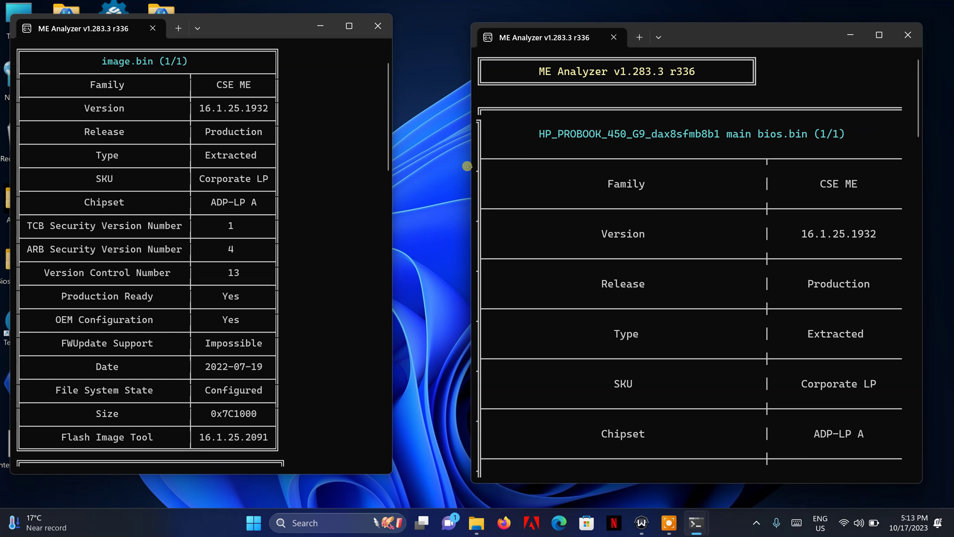
- Widen the main BIOS report window and highlight the File System State value in both reports to compare them
key(ctrl+minus)
drag(469, 166, 417, 161)
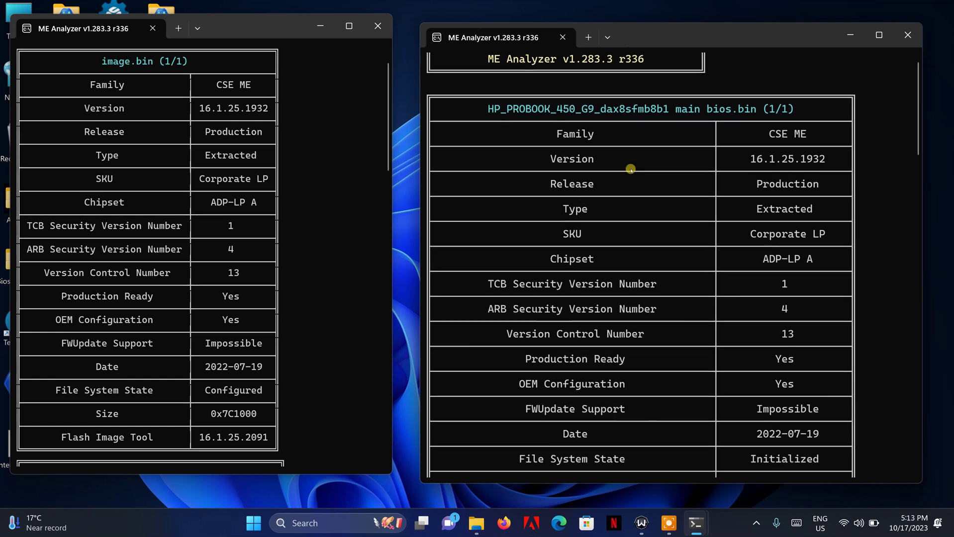
scroll(630, 169, down, 1)
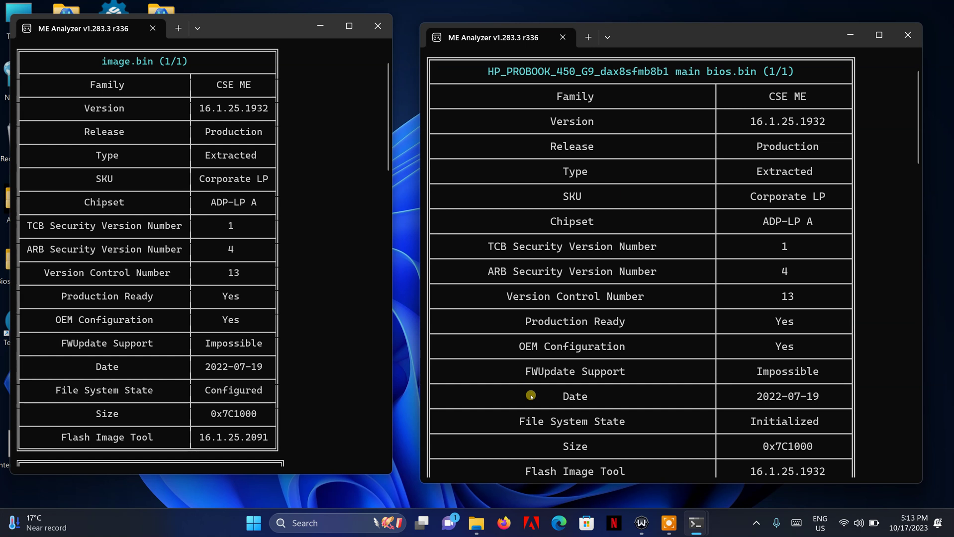
drag(747, 421, 833, 421)
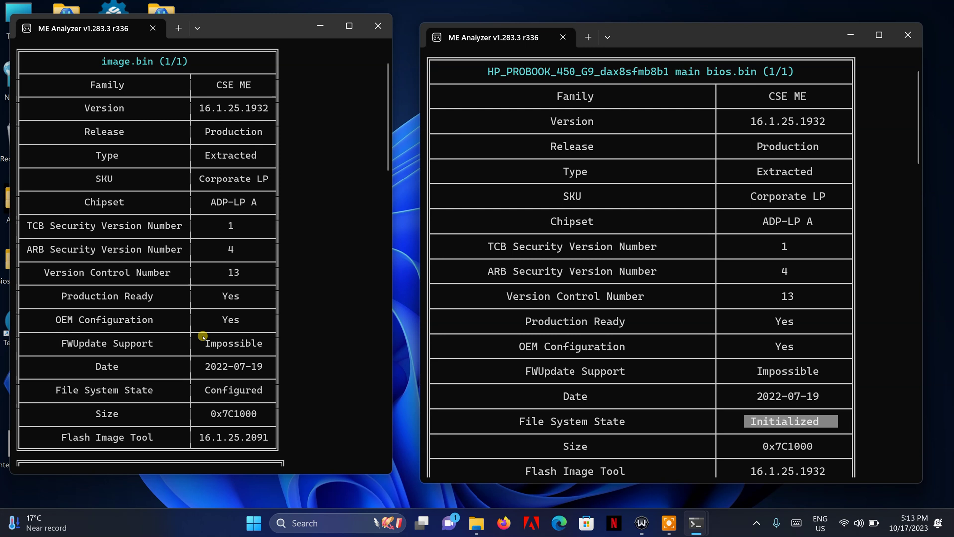
mouse_move(207, 390)
mouse_down()
mouse_move(269, 382)
mouse_move(205, 390)
mouse_up()
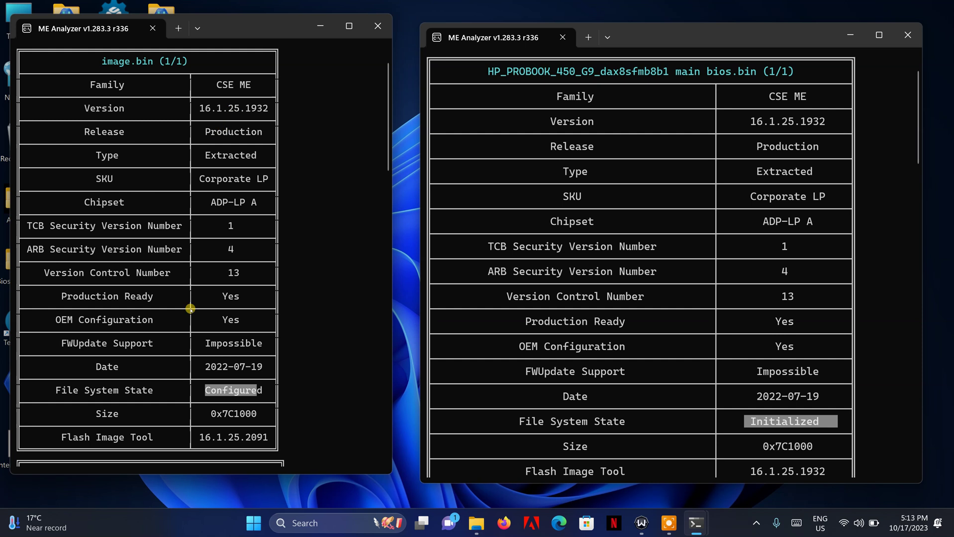
- Examine the Power Management Controller sections and highlight the Flash Image Tool version in both reports to compare them
scroll(534, 328, down, 7)
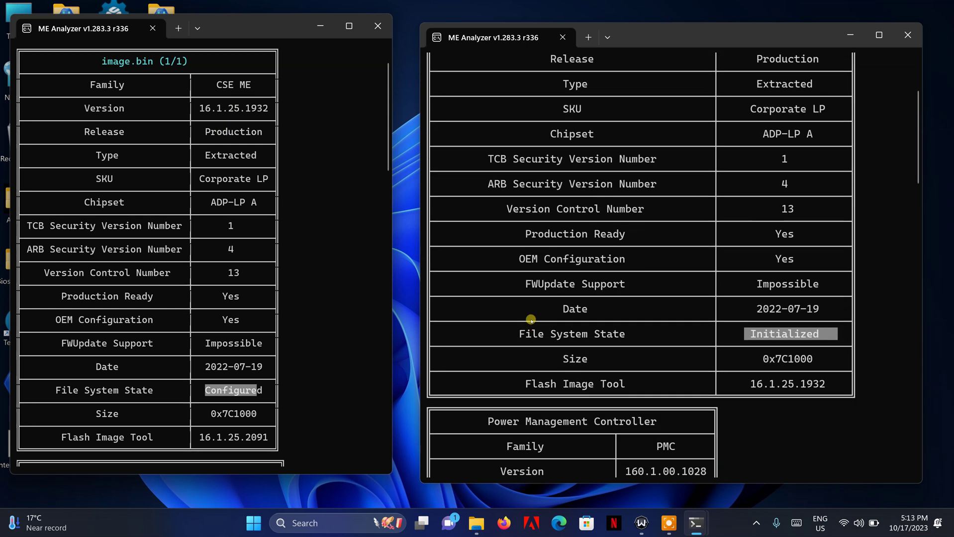
scroll(179, 360, down, 10)
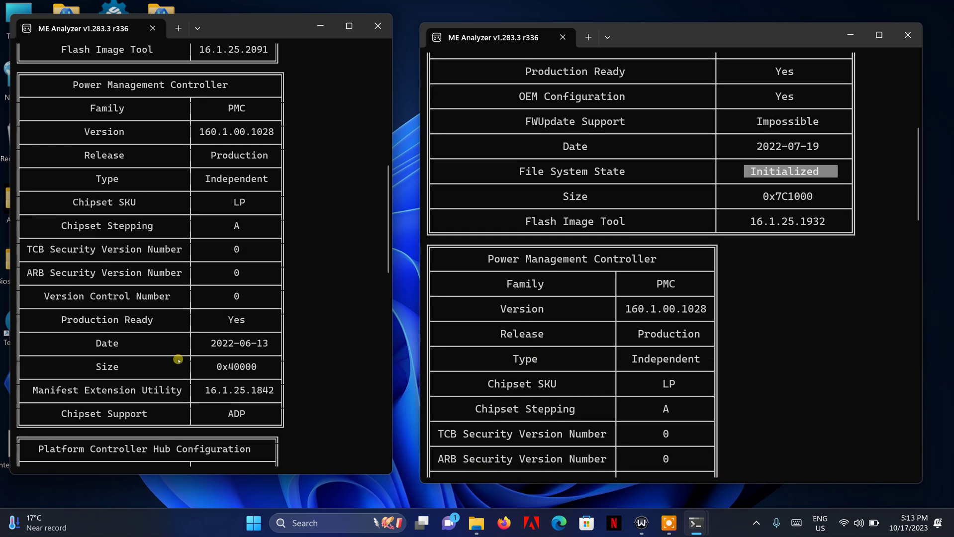
scroll(706, 343, down, 1)
scroll(706, 343, down, 1)
scroll(206, 229, up, 1)
scroll(212, 140, up, 1)
drag(745, 134, 829, 132)
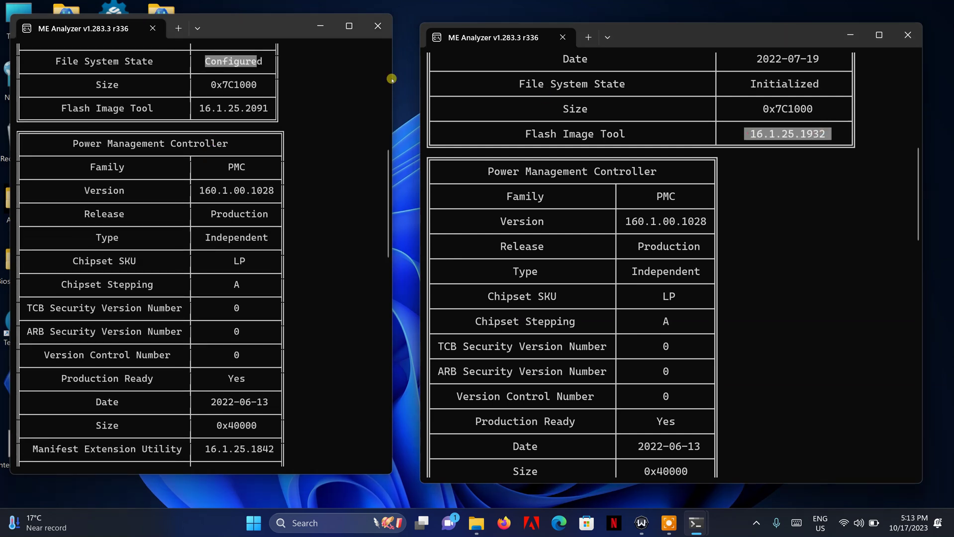
drag(199, 109, 268, 109)
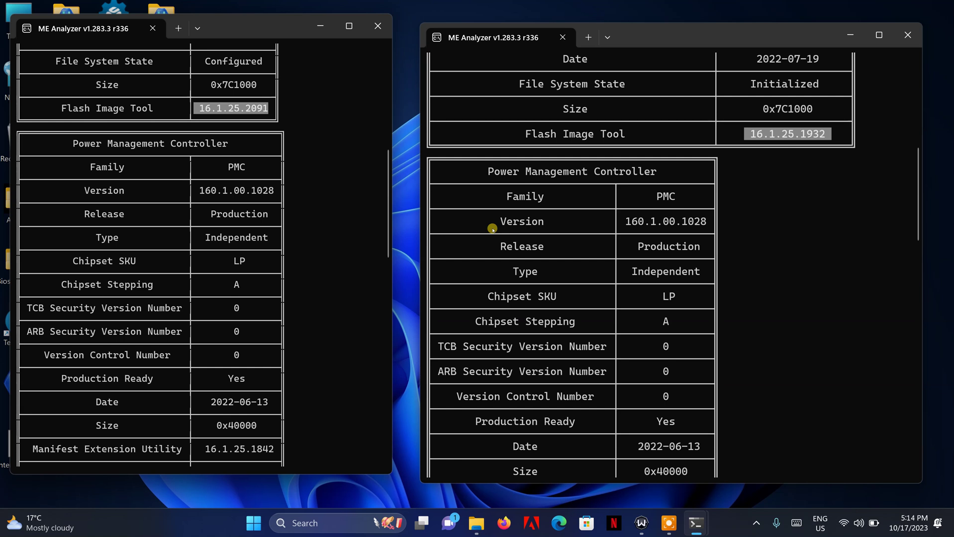
- Close both ME Analyzer report windows, for image.bin and for the original main BIOS
click(377, 25)
click(908, 35)
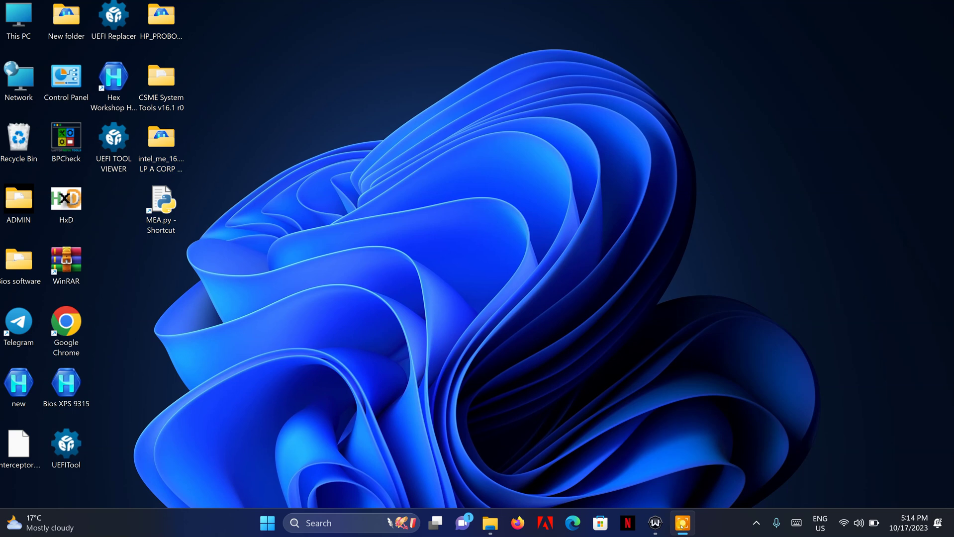
key(super+p)
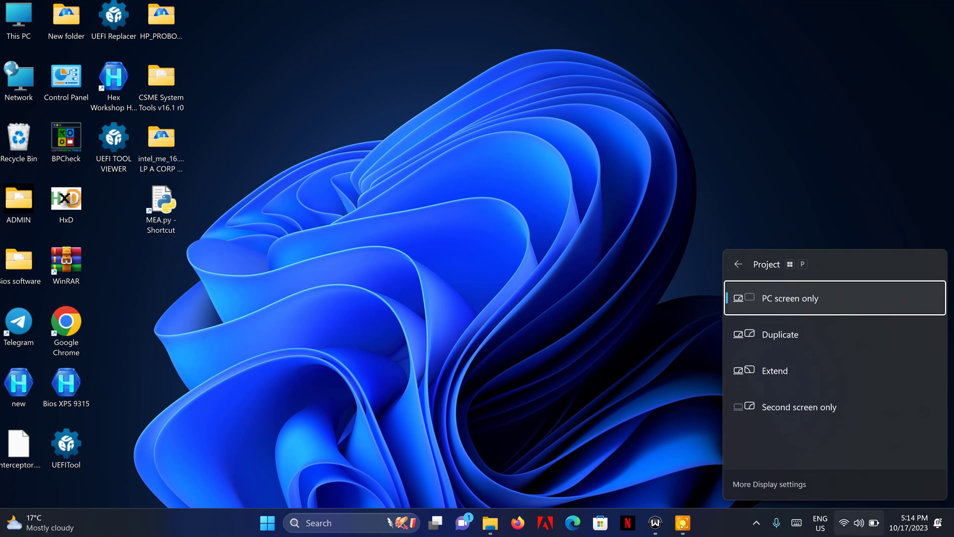